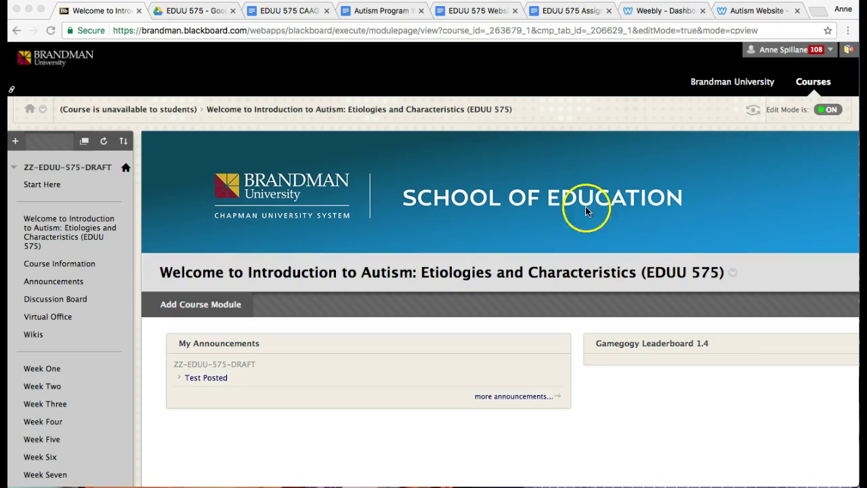
# Switch to the Weebly dashboard and open the Autism Website in the site editor
pyautogui.click(664, 10)
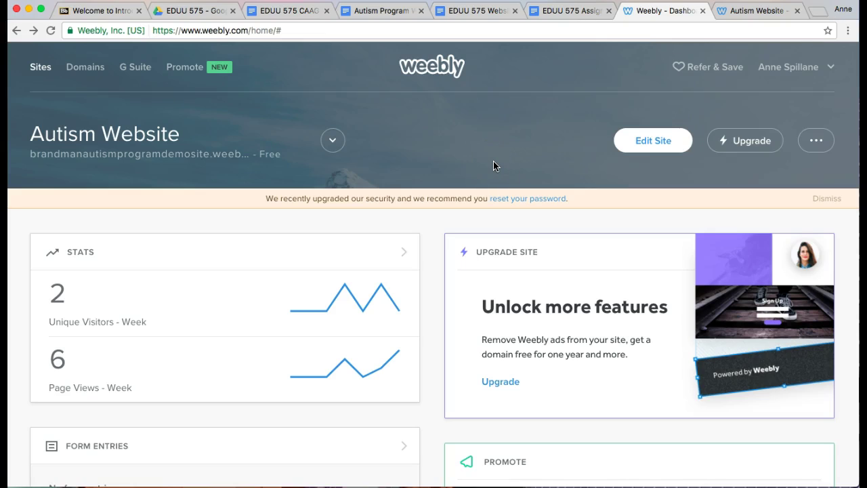
pyautogui.click(649, 145)
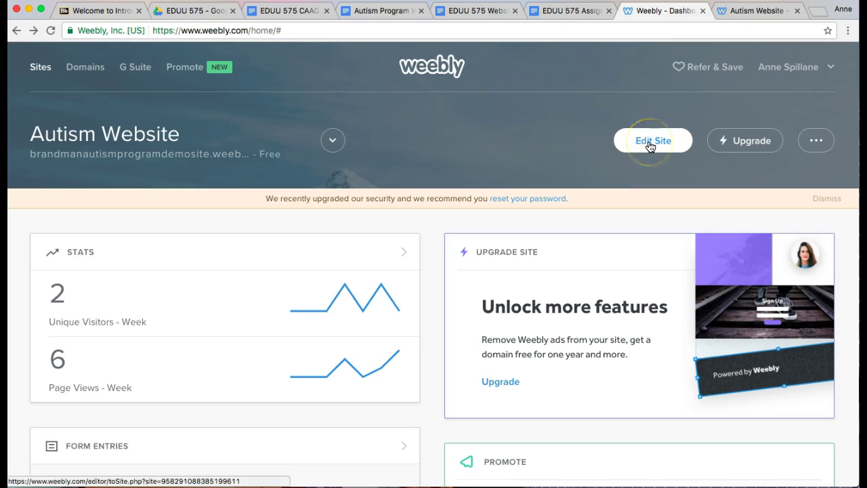
pyautogui.click(649, 145)
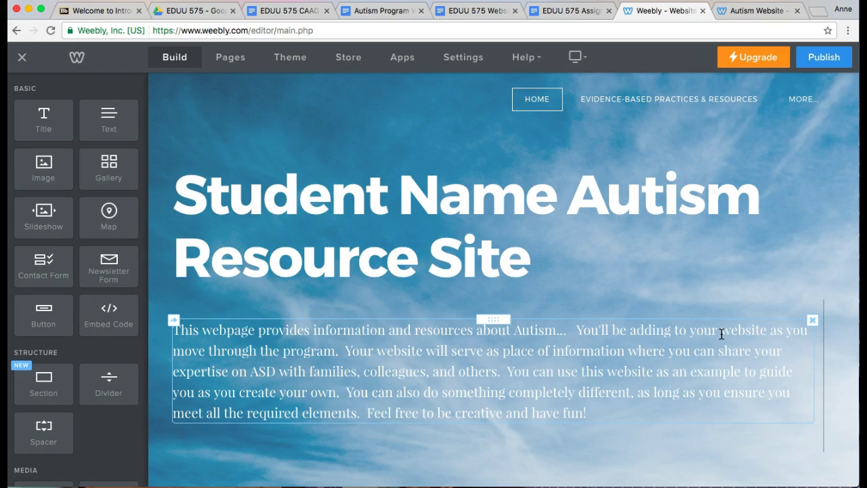
# Look through the home page's sections, from the site title to My Expertise in ASD, and return to its start
pyautogui.scroll(-5, 721, 333)
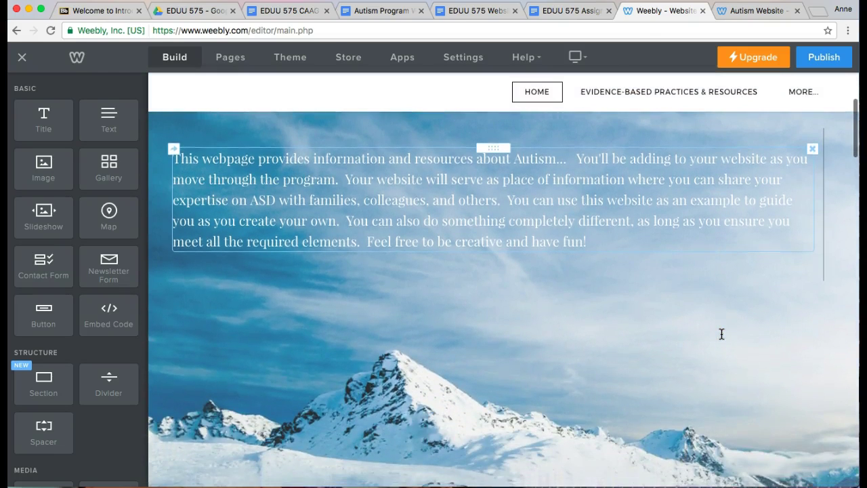
pyautogui.scroll(-4, 721, 333)
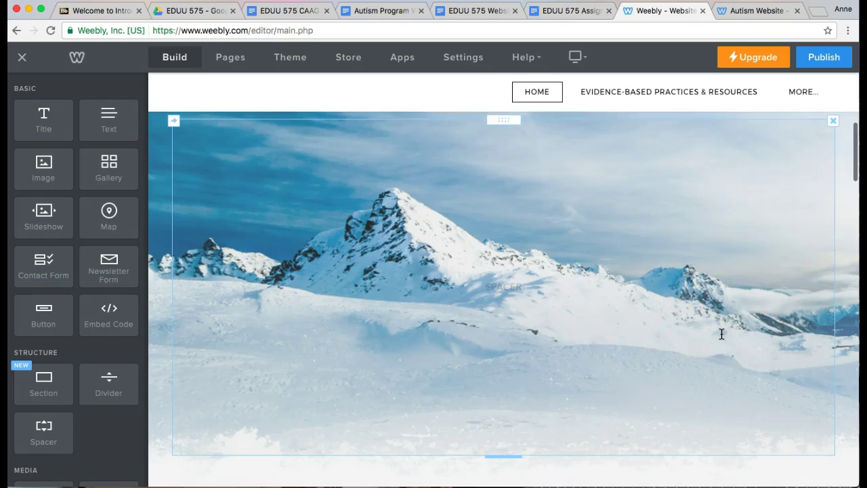
pyautogui.scroll(-6, 721, 333)
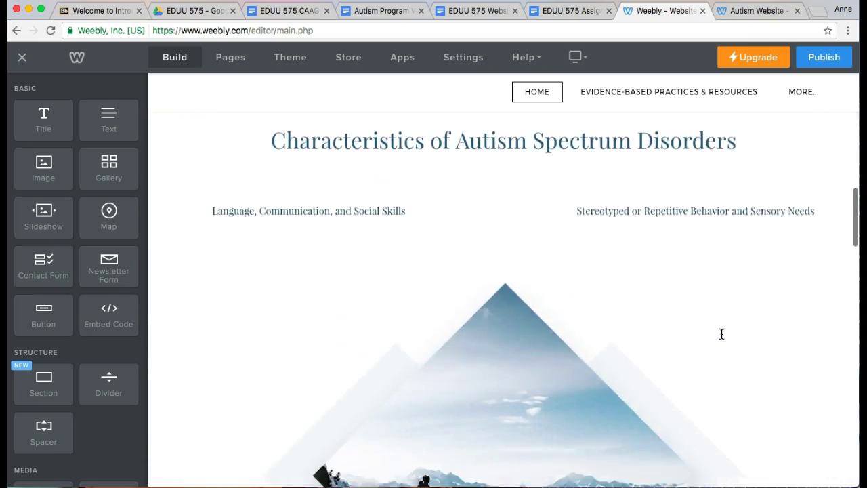
pyautogui.scroll(-8, 721, 333)
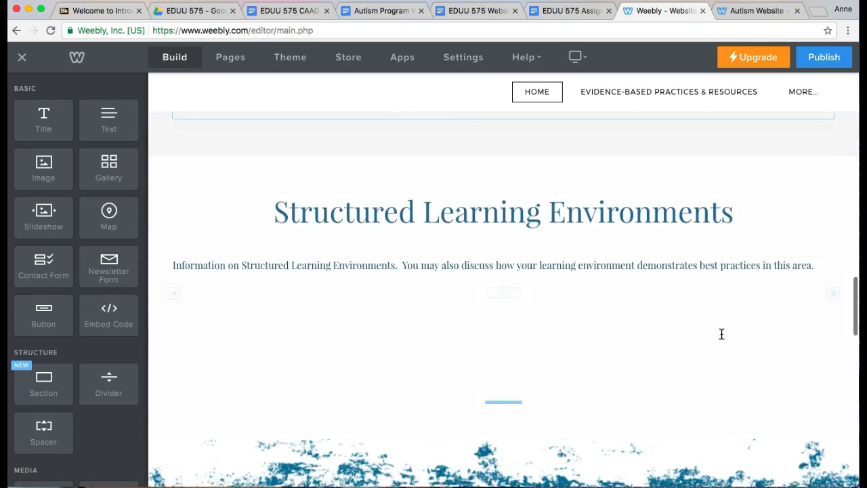
pyautogui.scroll(-8, 721, 333)
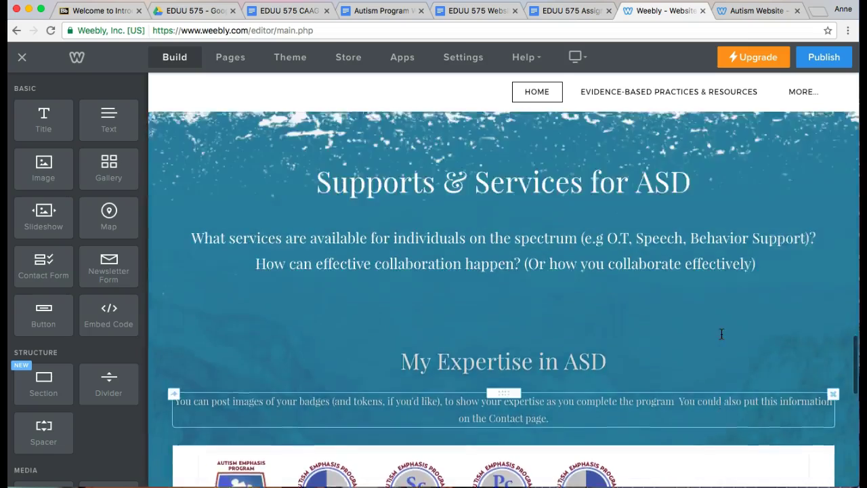
pyautogui.scroll(20, 721, 333)
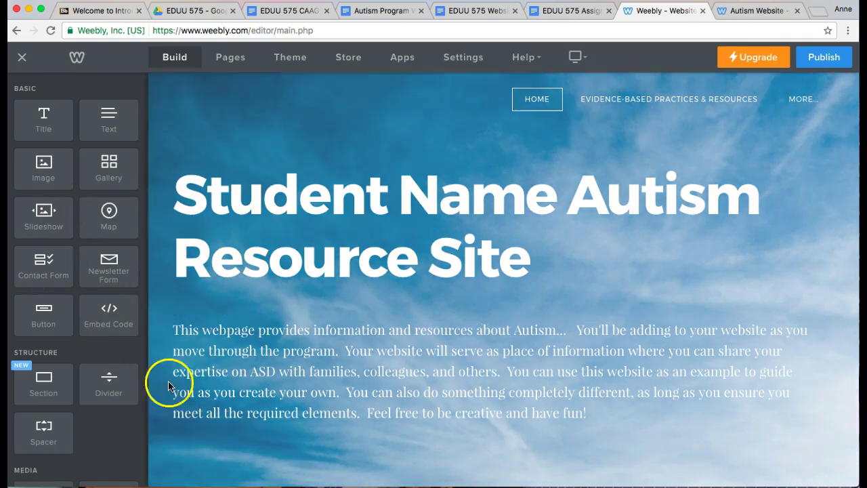
# Try to add a Document element below the home page's introductory paragraph
pyautogui.scroll(-2, 223, 387)
pyautogui.scroll(-3, 102, 397)
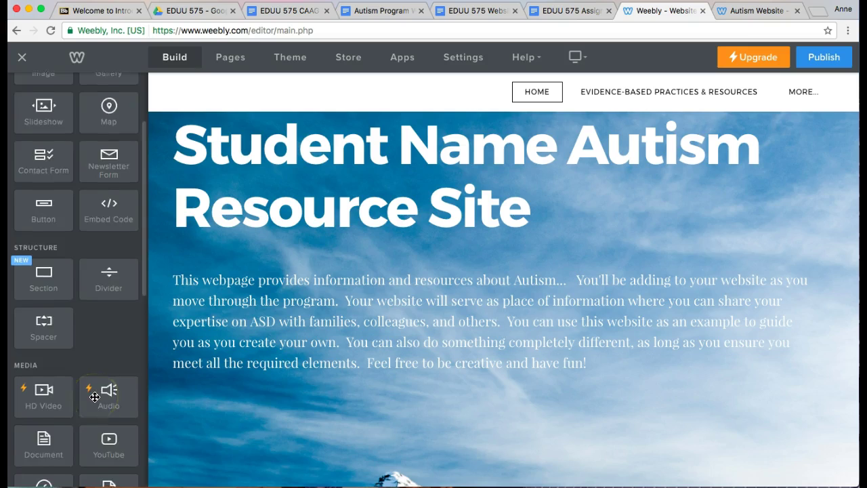
pyautogui.scroll(-2, 94, 397)
pyautogui.moveTo(54, 371); pyautogui.dragTo(248, 434)
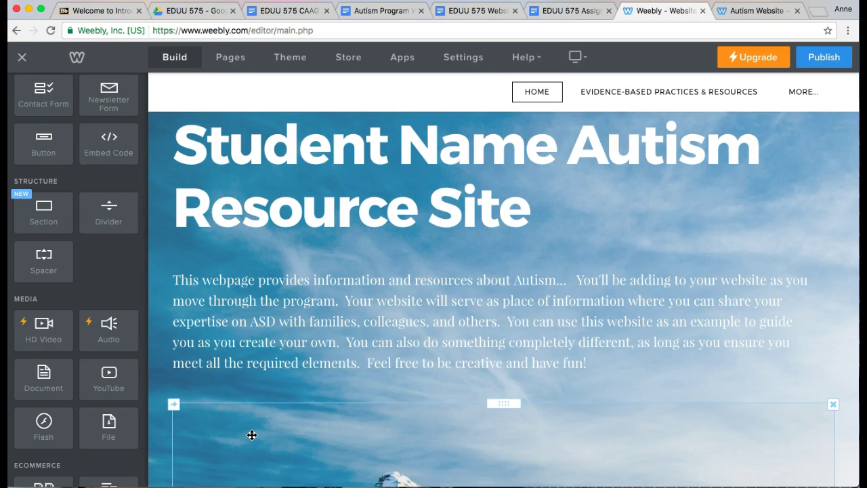
# Delete the spacer below the introductory paragraph on the home page
pyautogui.scroll(-5, 402, 345)
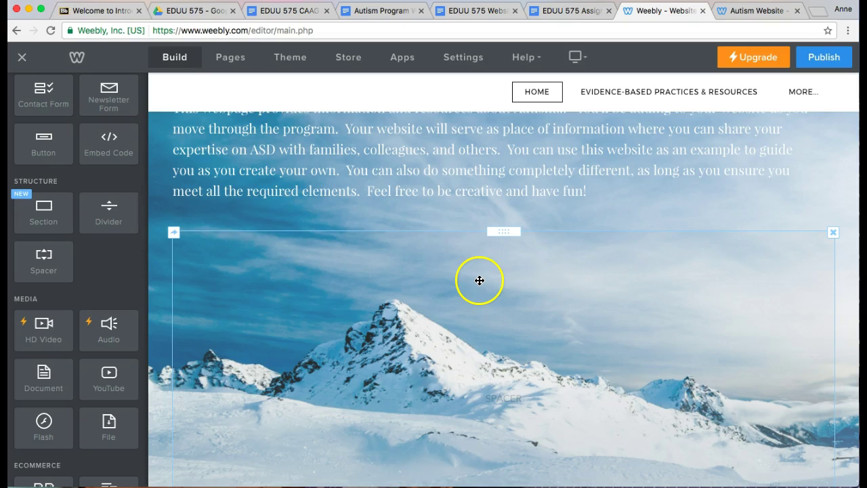
pyautogui.click(833, 233)
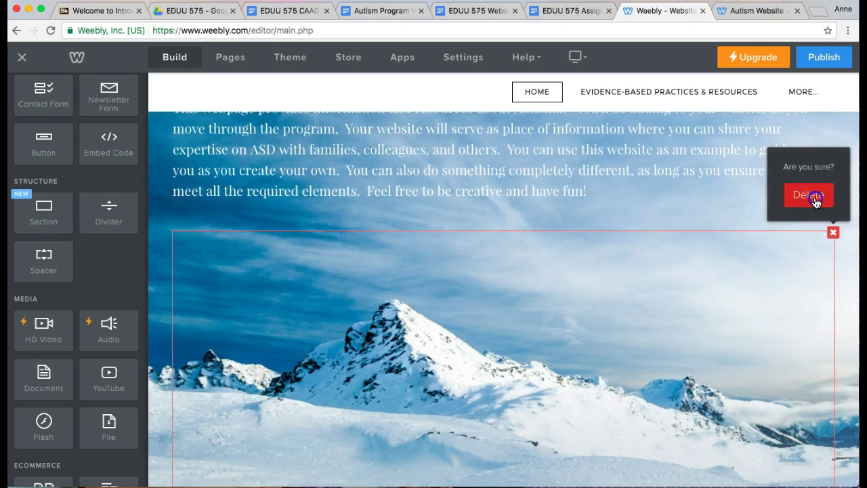
pyautogui.click(812, 195)
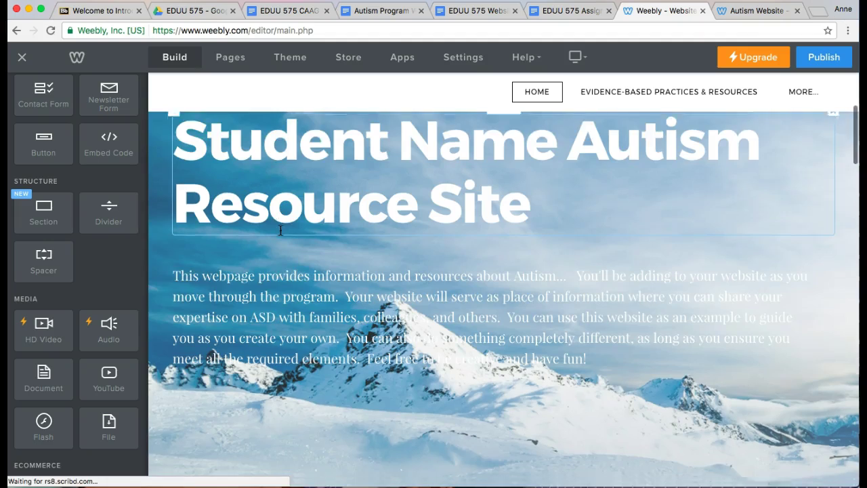
# Examine the home page's header area and the content elements available for building the page
pyautogui.scroll(-1, 359, 364)
pyautogui.scroll(1, 353, 305)
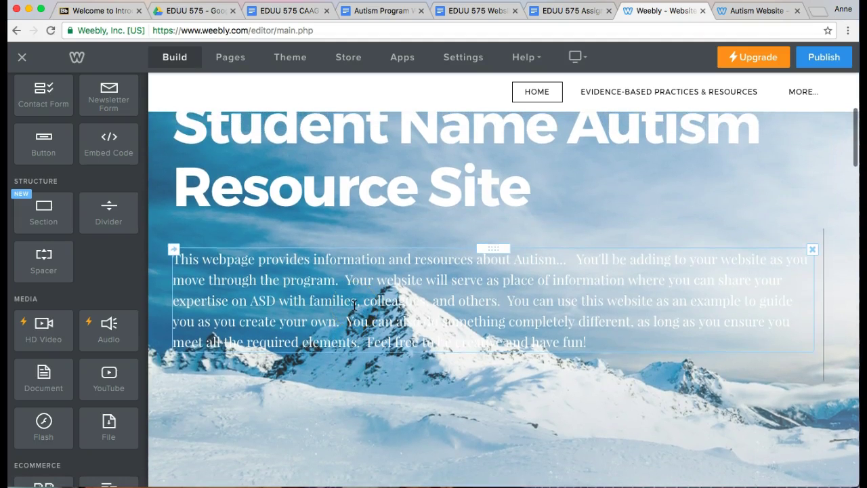
pyautogui.scroll(-1, 93, 291)
pyautogui.scroll(-5, 94, 291)
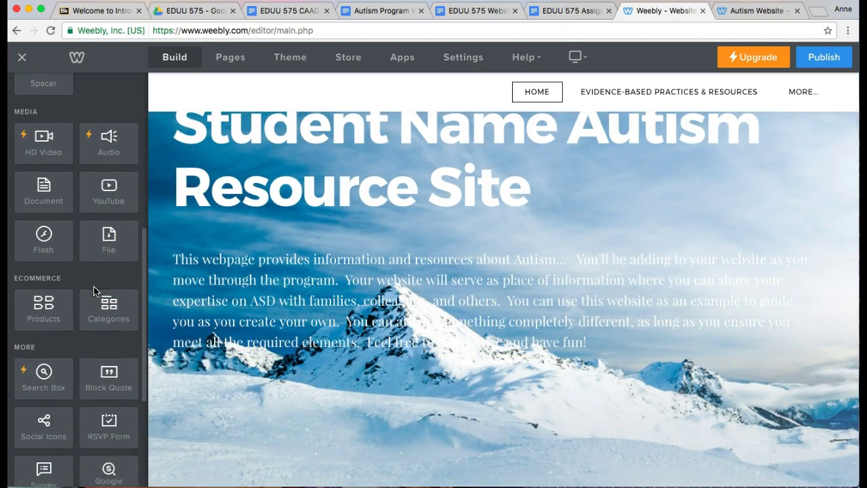
pyautogui.scroll(5, 308, 257)
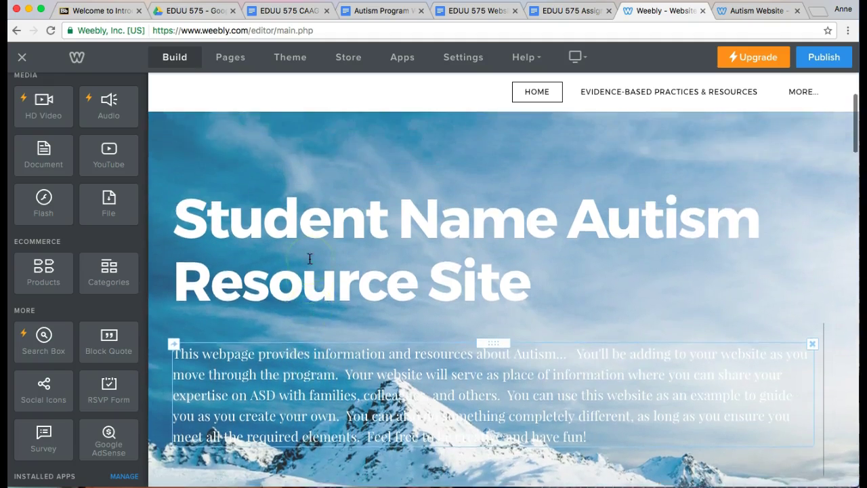
pyautogui.scroll(9, 74, 136)
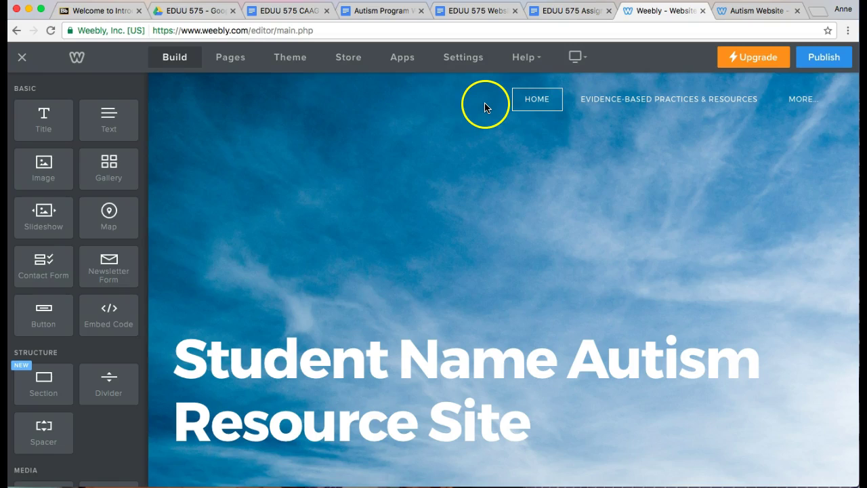
# View the site's list of pages, return to the building elements, and look over the home page header
pyautogui.click(235, 56)
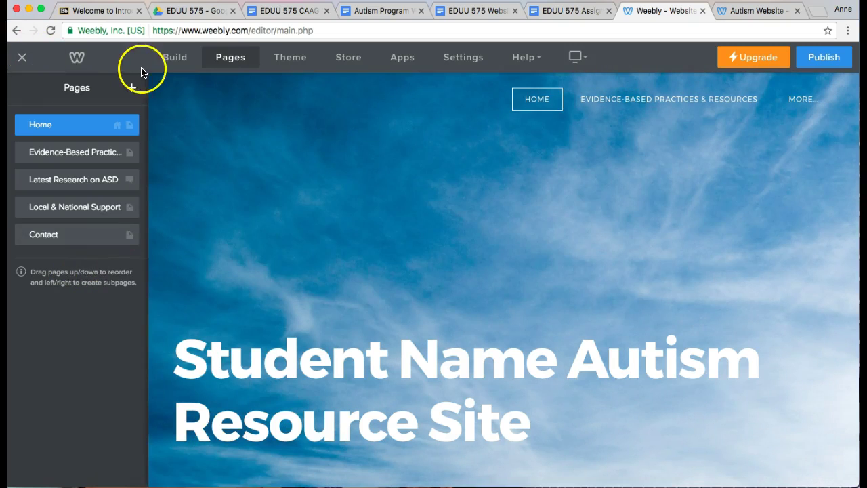
pyautogui.click(172, 61)
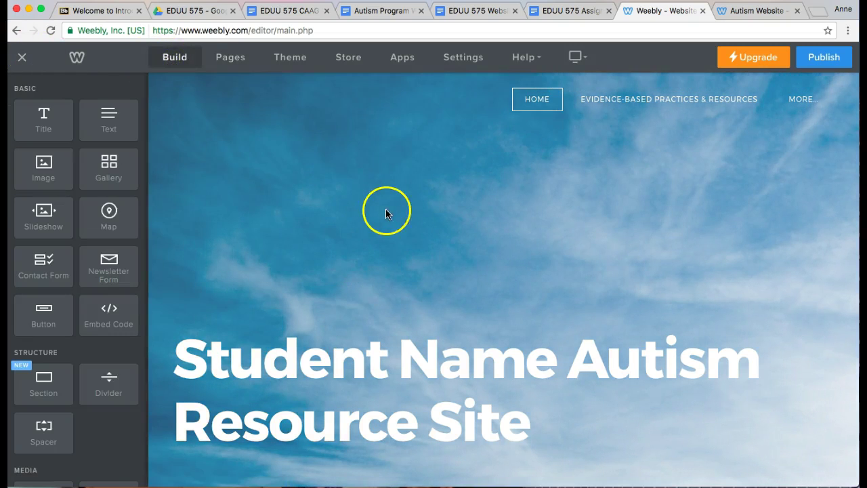
pyautogui.scroll(-2, 391, 210)
pyautogui.scroll(-4, 395, 203)
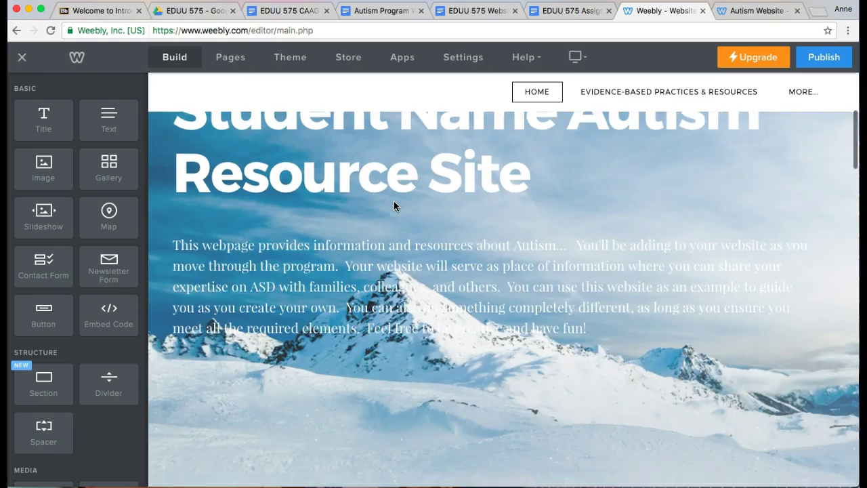
pyautogui.scroll(5, 395, 203)
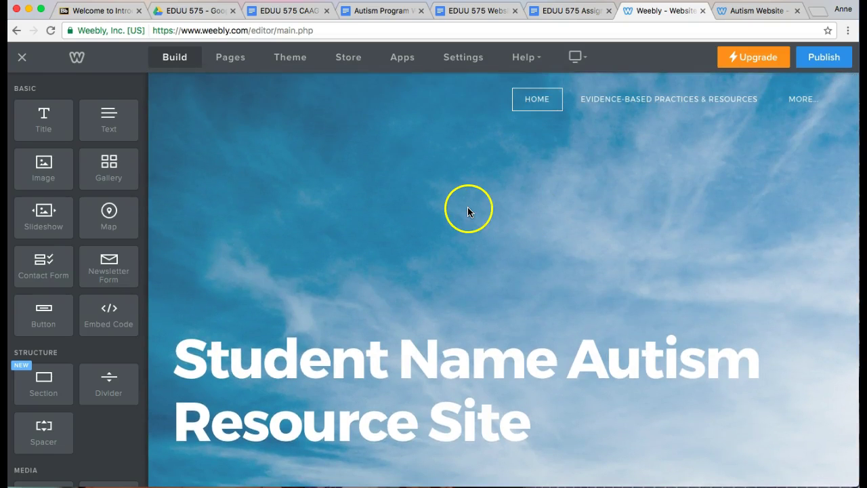
pyautogui.scroll(-3, 458, 242)
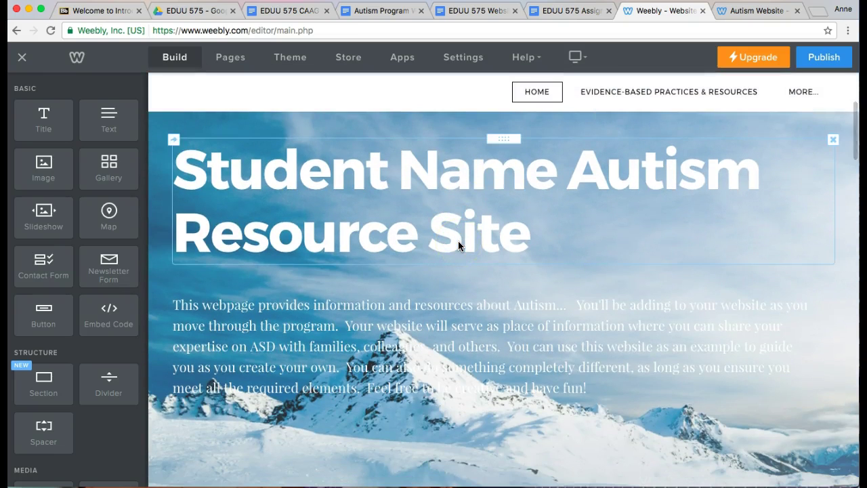
pyautogui.scroll(3, 516, 317)
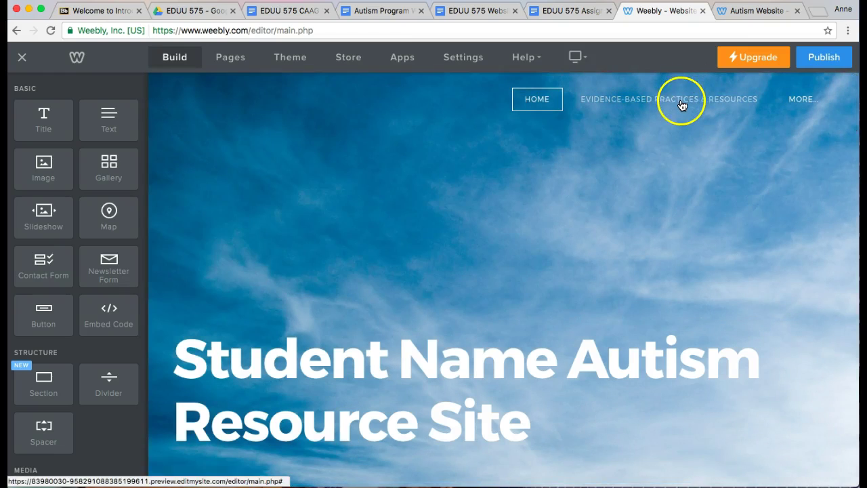
# View the Evidence-Based Practices & Resources, Latest Research on ASD, and Local & National Support pages
pyautogui.click(681, 103)
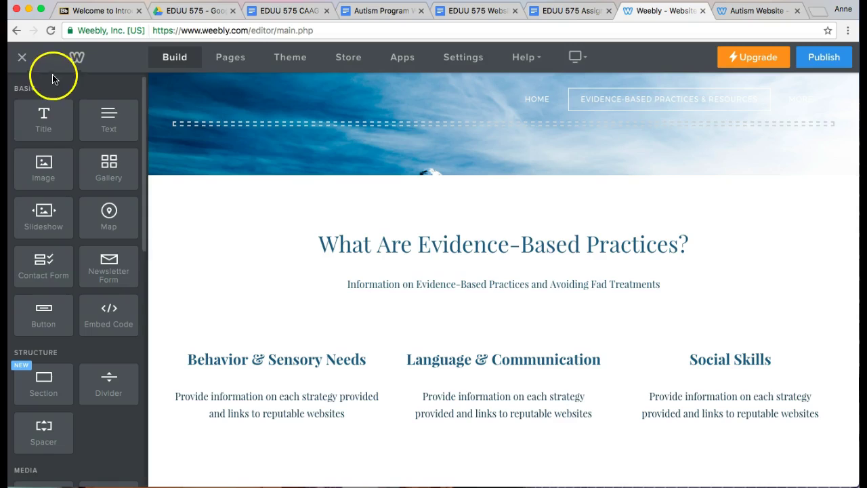
pyautogui.click(230, 57)
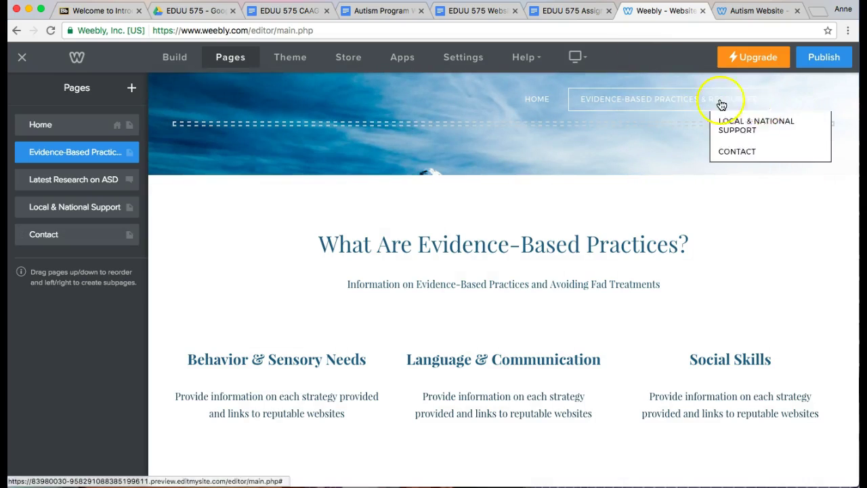
pyautogui.moveTo(801, 100)
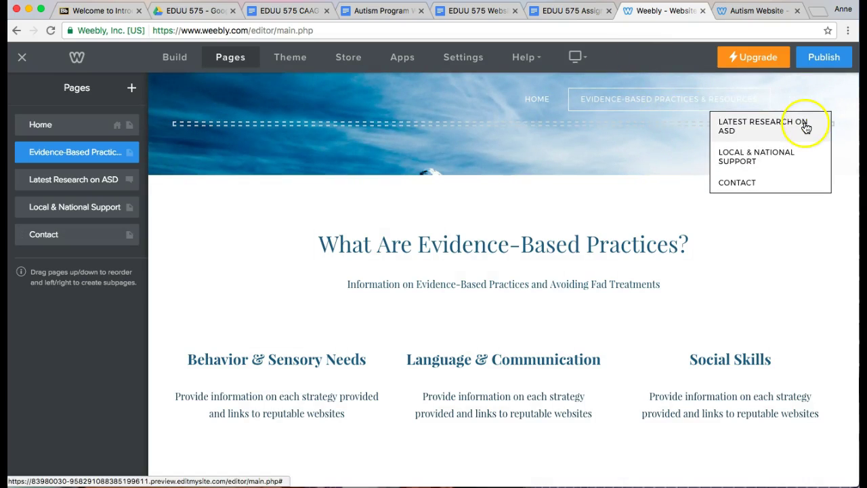
pyautogui.click(805, 126)
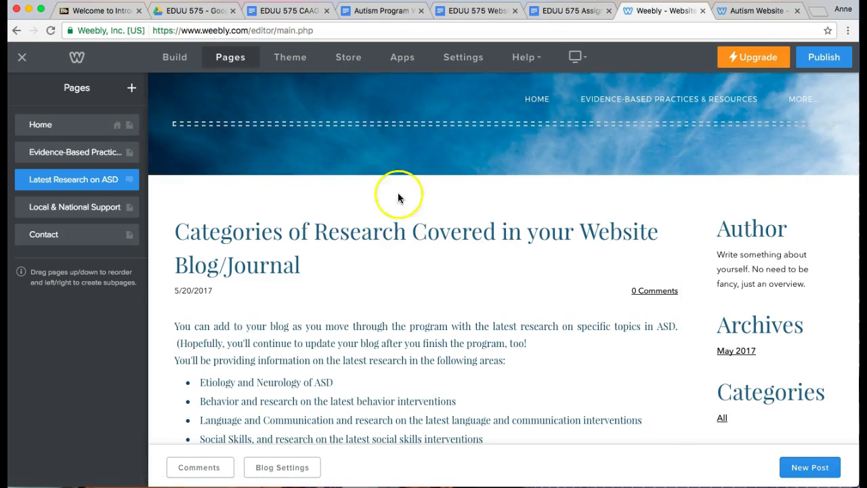
pyautogui.click(72, 208)
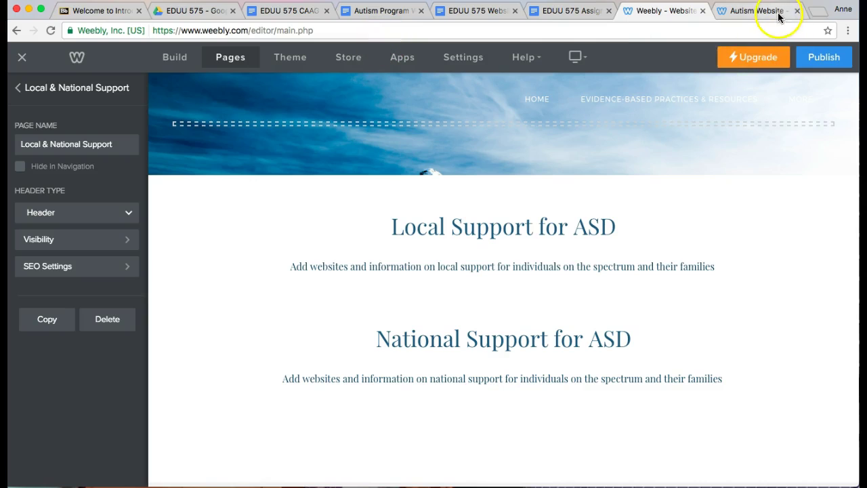
# Switch to the published site brandmanautismprogramdemosite.weebly.com and look over its home page
pyautogui.click(777, 15)
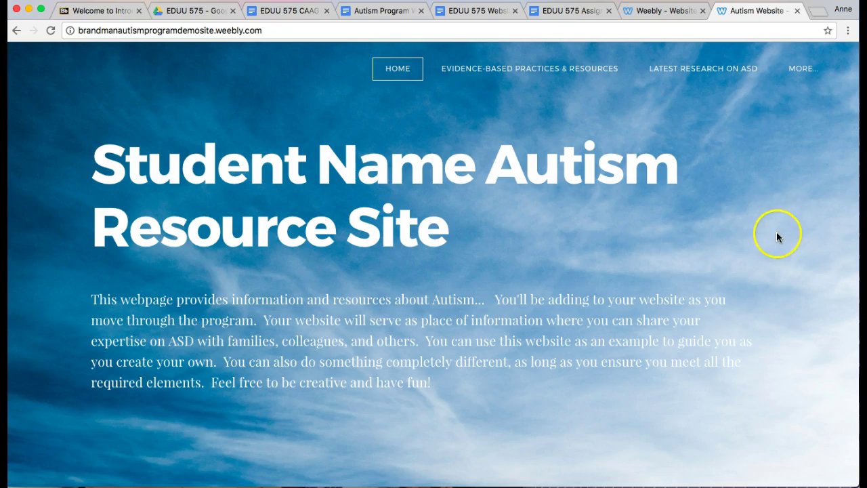
pyautogui.scroll(-1, 781, 218)
pyautogui.scroll(-1, 781, 223)
pyautogui.scroll(2, 781, 222)
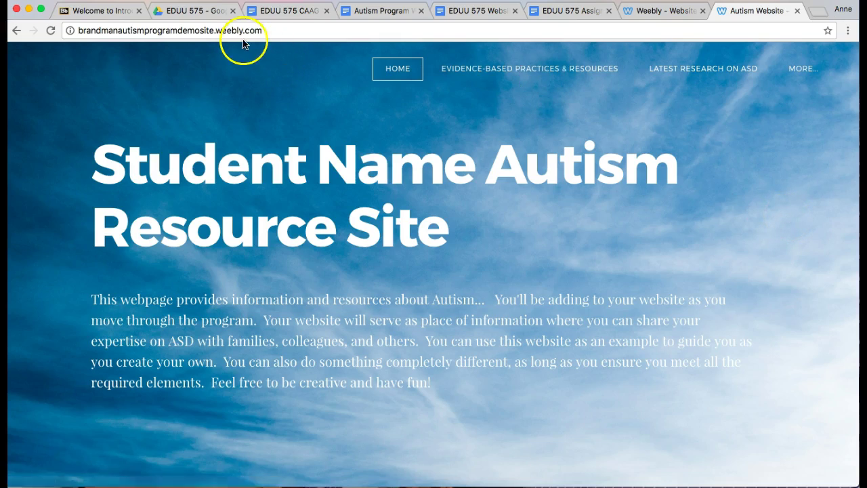
# Switch to the Autism Program Website Checklist document and review its course color legend and all required content areas
pyautogui.click(398, 13)
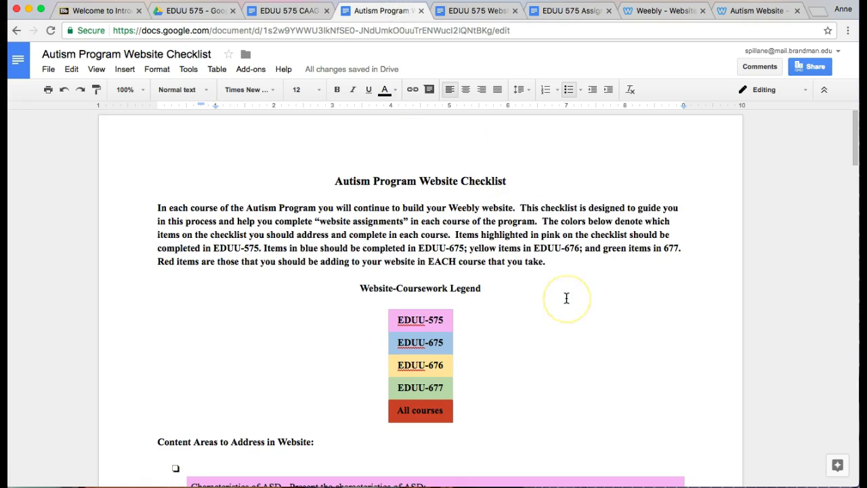
pyautogui.scroll(-5, 566, 298)
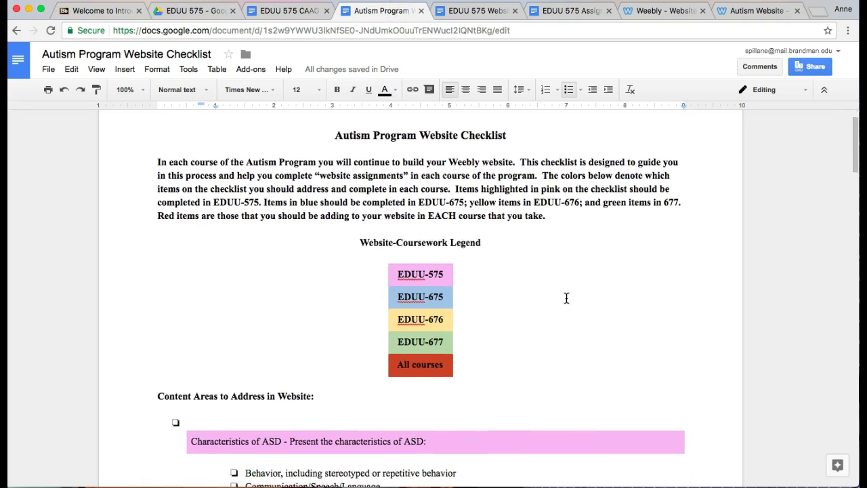
pyautogui.scroll(-1, 566, 298)
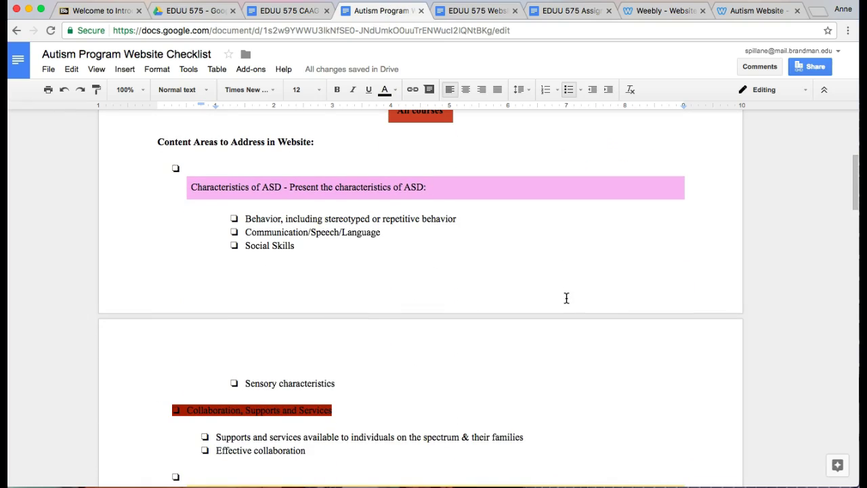
pyautogui.scroll(-6, 566, 298)
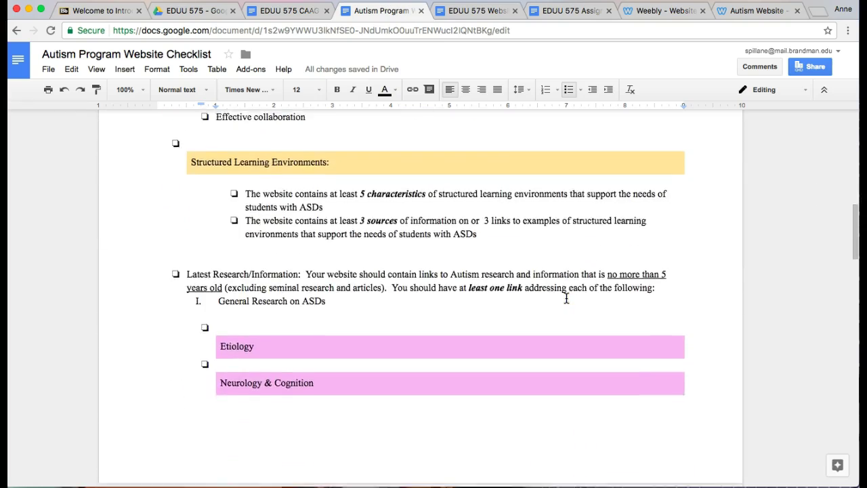
pyautogui.scroll(-8, 566, 298)
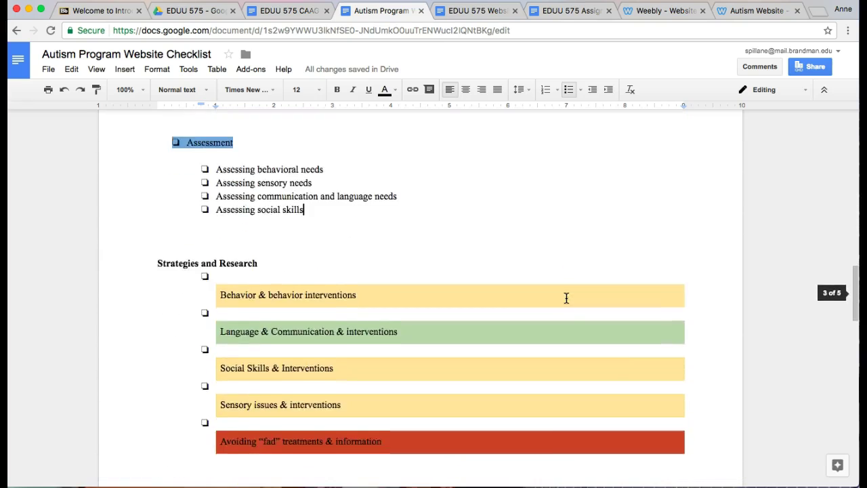
pyautogui.scroll(-10, 567, 298)
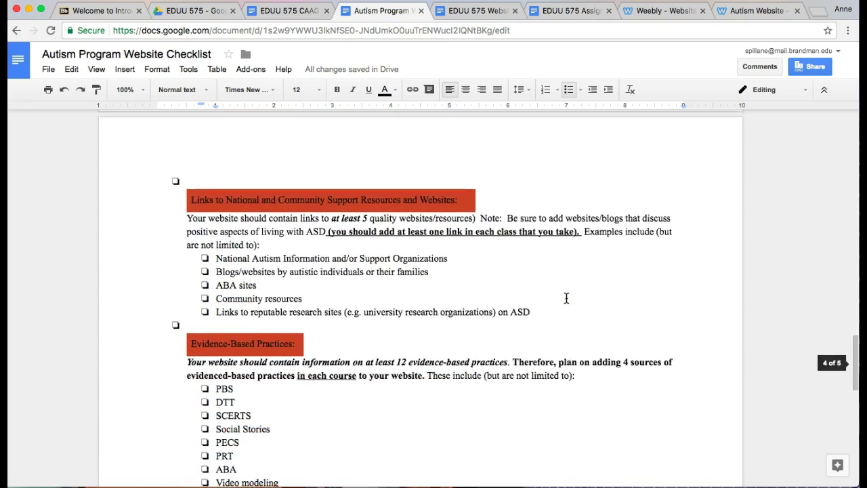
pyautogui.scroll(-2, 566, 298)
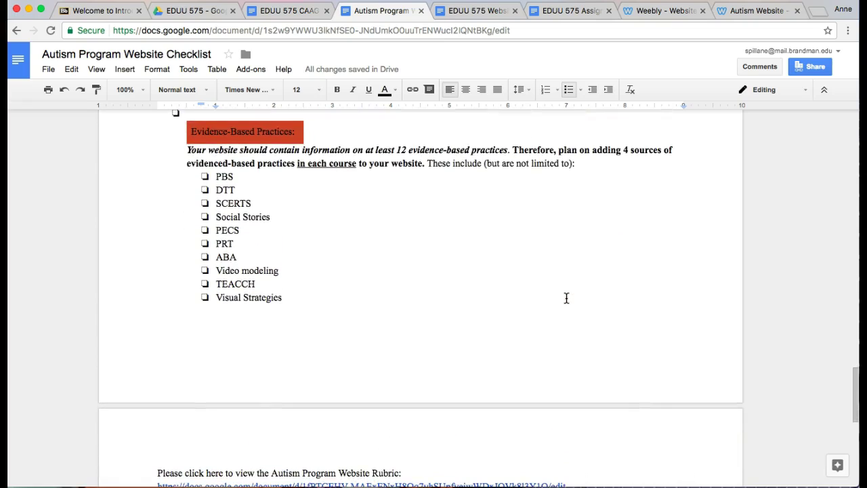
pyautogui.scroll(-3, 566, 298)
pyautogui.scroll(15, 566, 298)
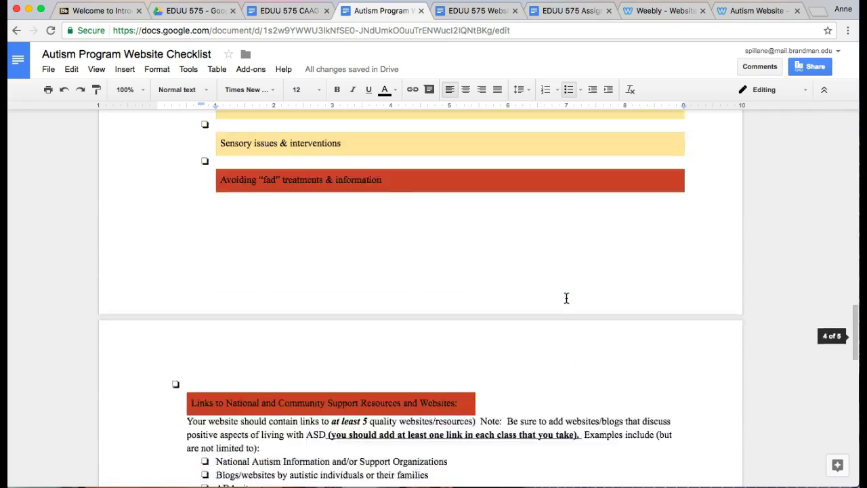
pyautogui.scroll(20, 566, 298)
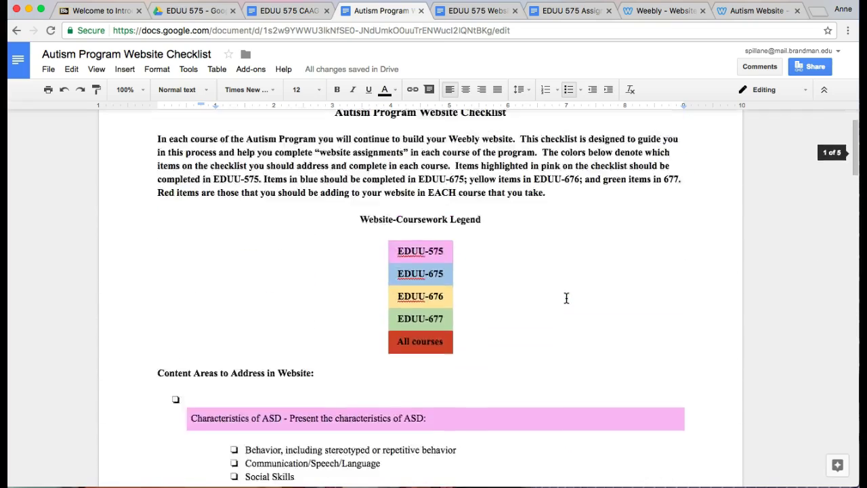
# Return to the published demo site and look over the home page's title banner and introduction
pyautogui.click(759, 11)
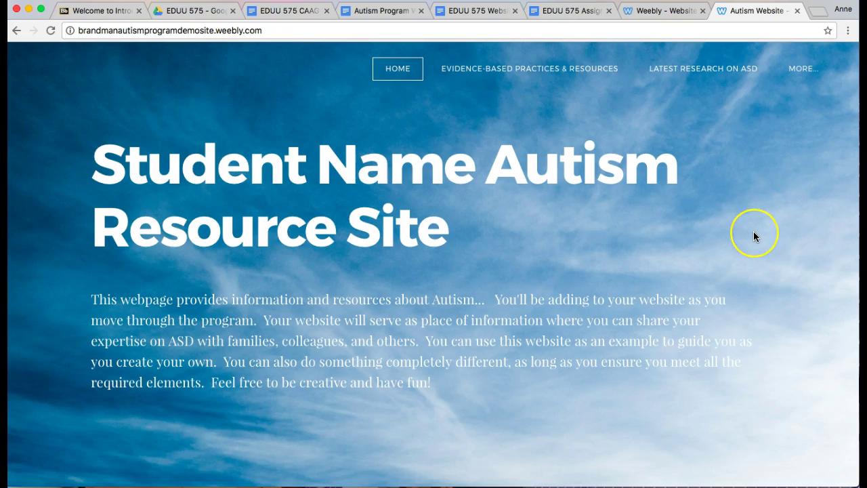
pyautogui.scroll(-1, 754, 237)
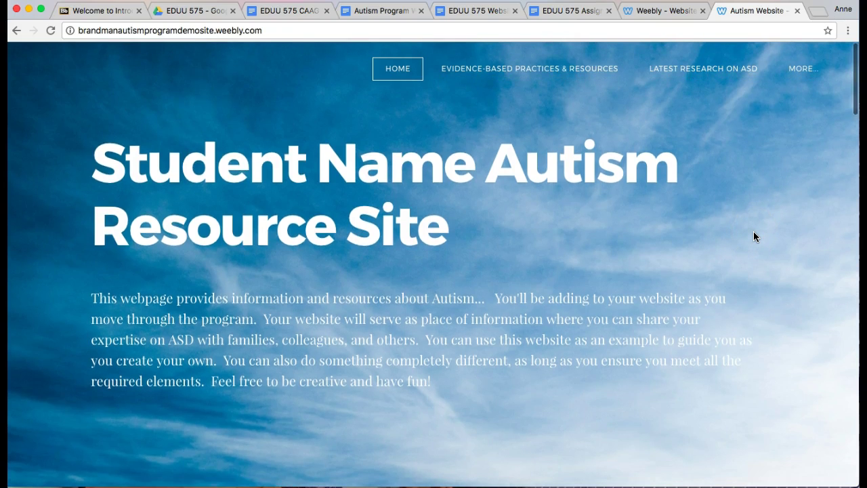
pyautogui.scroll(-3, 753, 237)
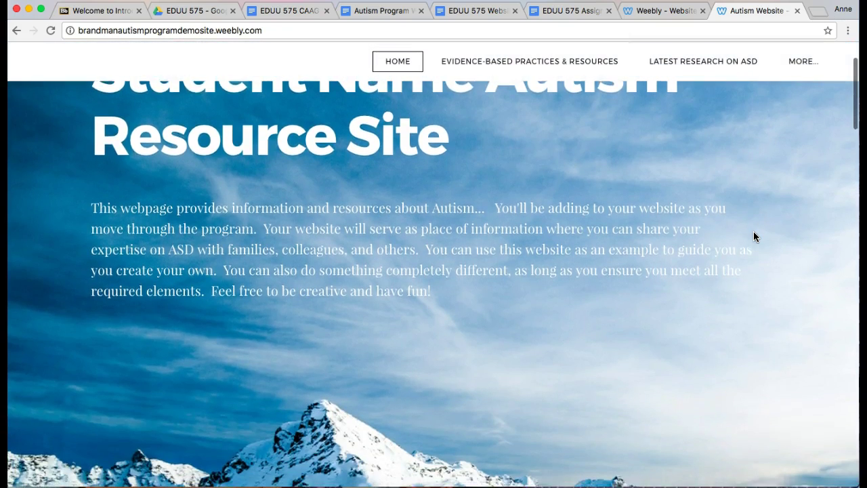
pyautogui.scroll(-3, 759, 329)
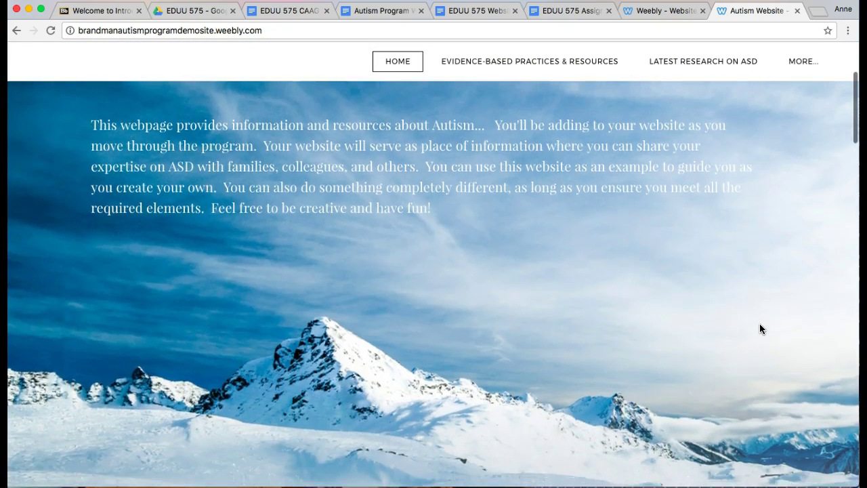
pyautogui.scroll(-10, 760, 329)
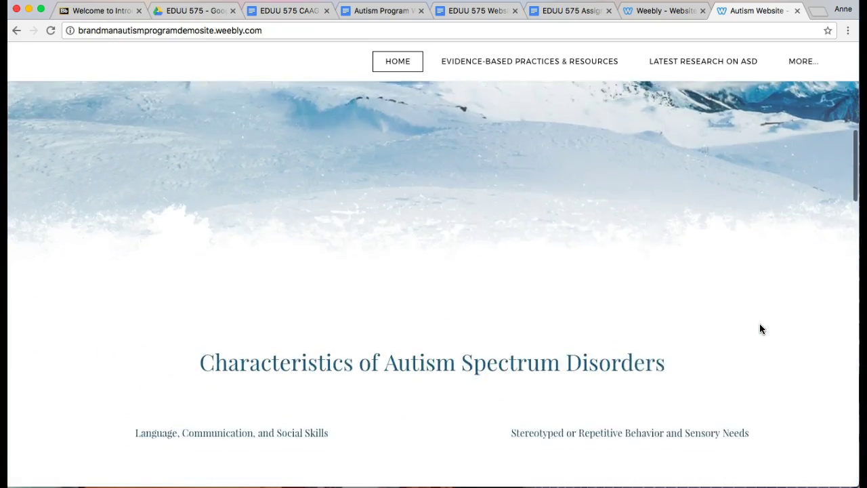
# Examine the home page's Characteristics of Autism Spectrum Disorders section and its two topic columns
pyautogui.scroll(-4, 759, 329)
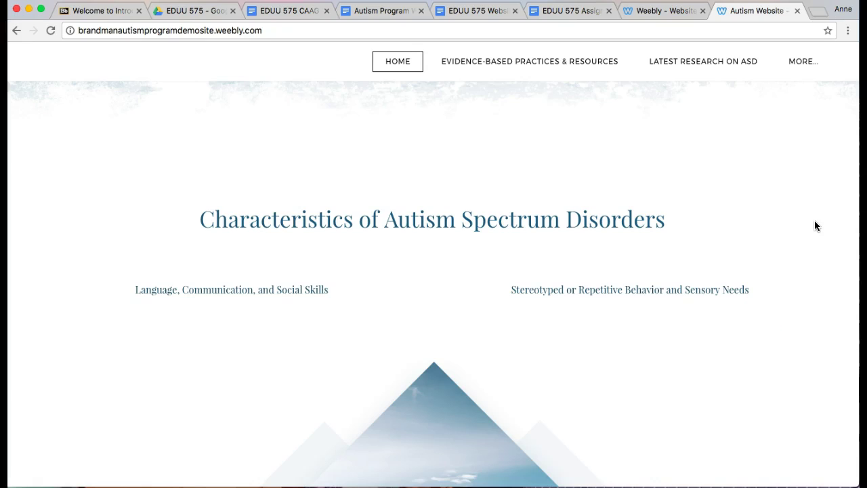
pyautogui.scroll(1, 814, 232)
pyautogui.scroll(-2, 815, 232)
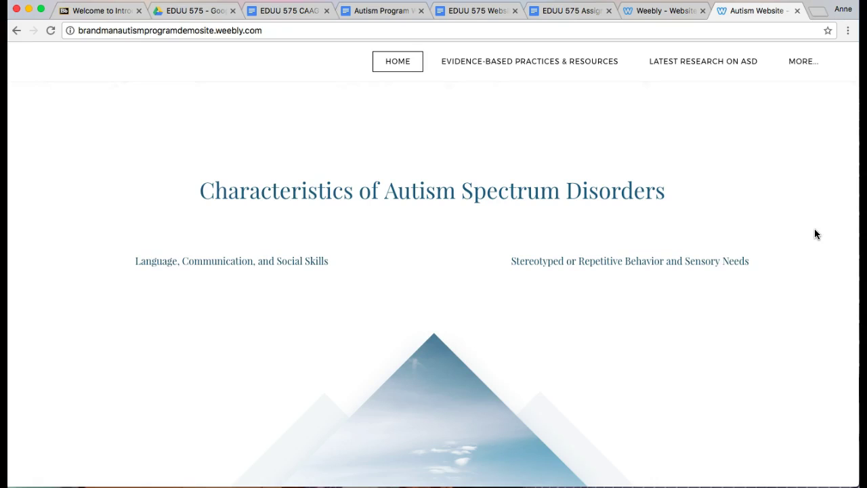
pyautogui.scroll(-1, 814, 231)
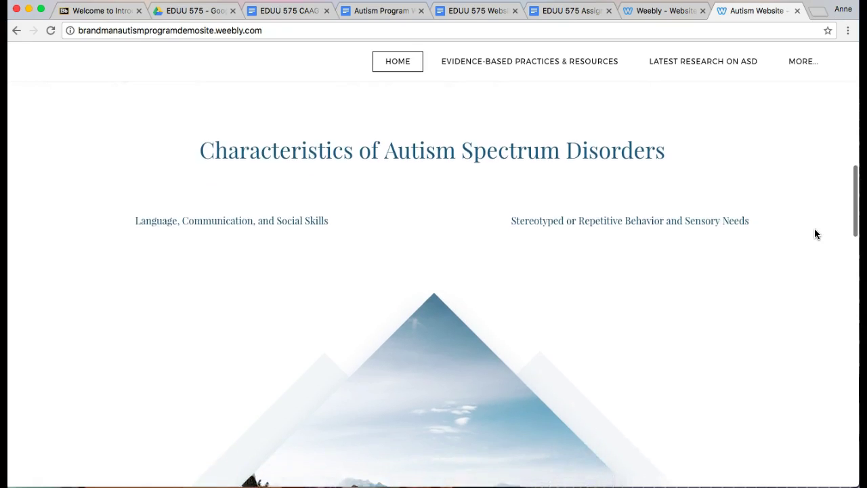
pyautogui.scroll(2, 815, 230)
pyautogui.scroll(-3, 815, 234)
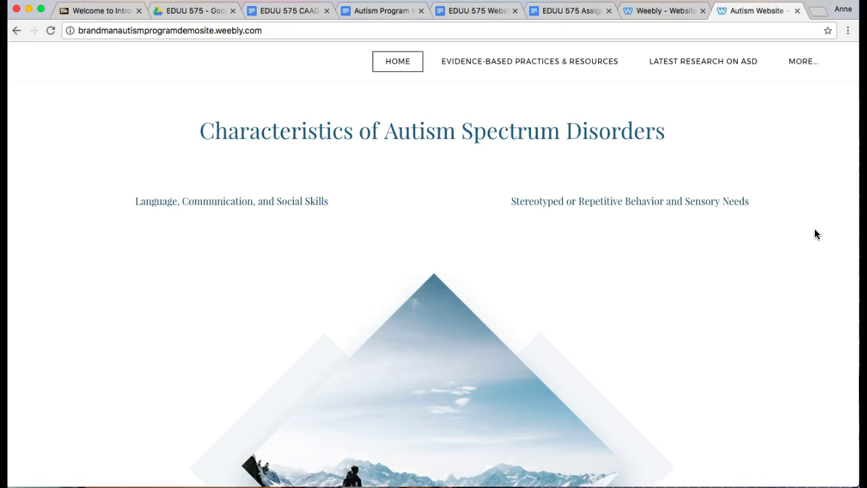
pyautogui.scroll(-2, 814, 233)
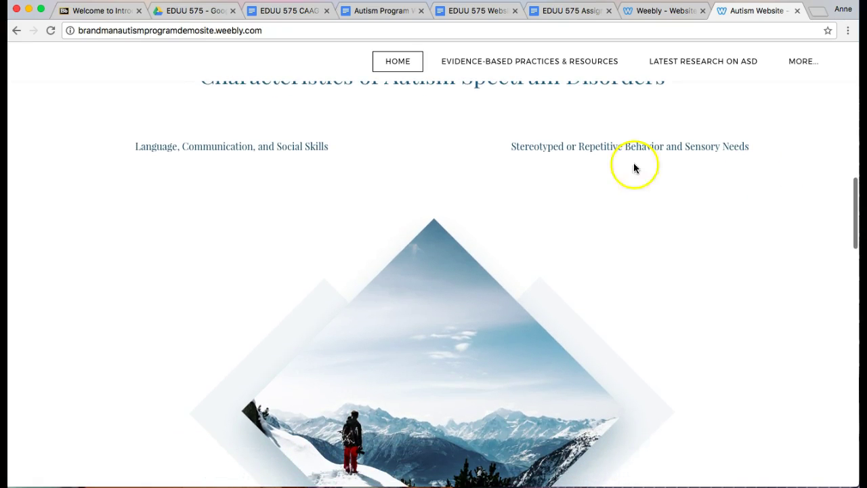
pyautogui.scroll(1, 729, 298)
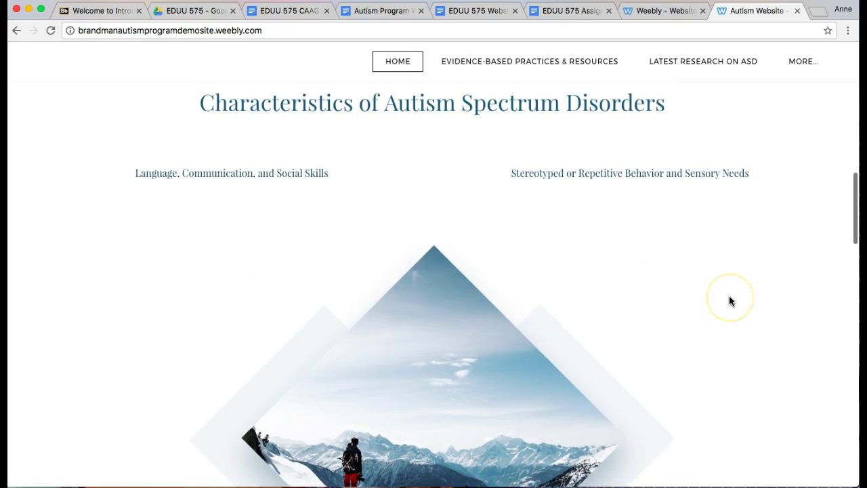
# Examine the Structured Learning Environments section of the home page
pyautogui.scroll(-5, 729, 300)
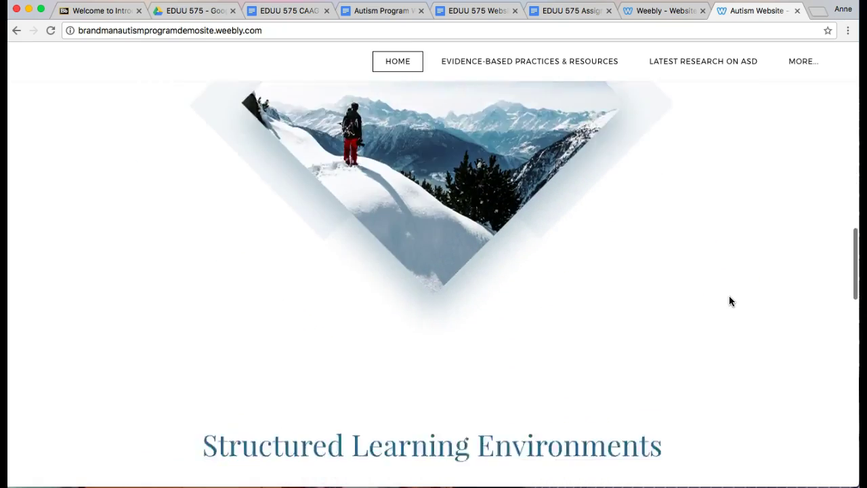
pyautogui.scroll(-3, 729, 301)
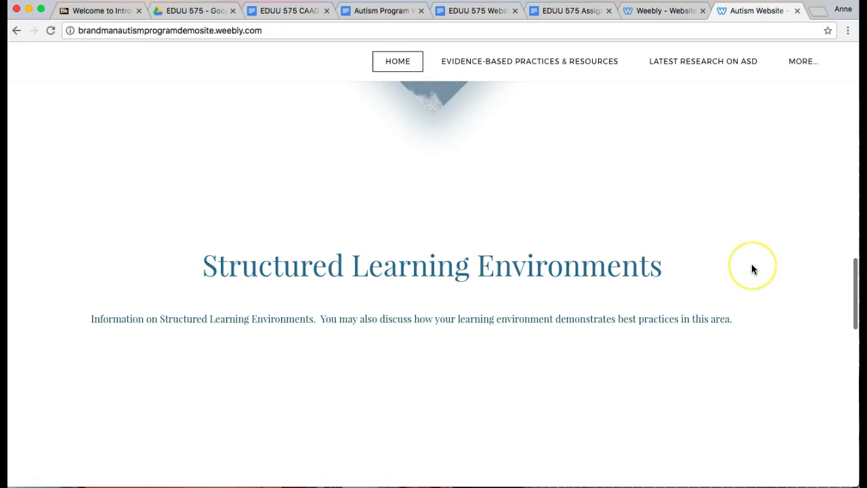
pyautogui.scroll(-1, 752, 264)
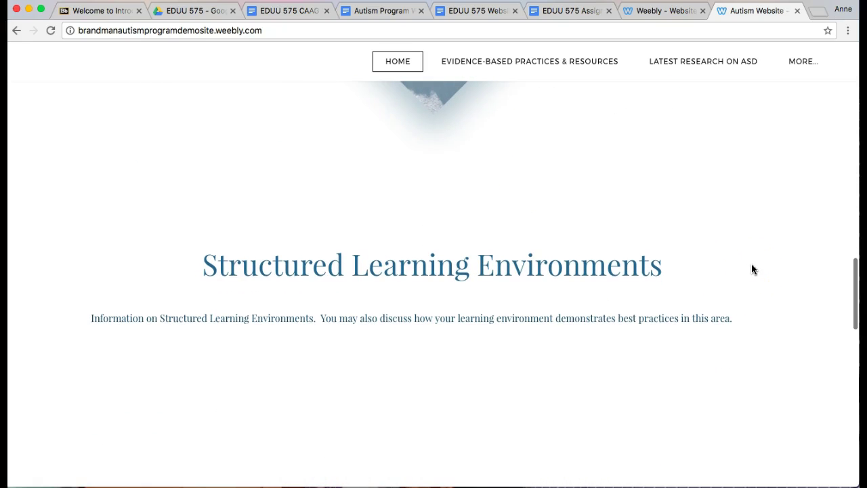
pyautogui.scroll(-2, 742, 293)
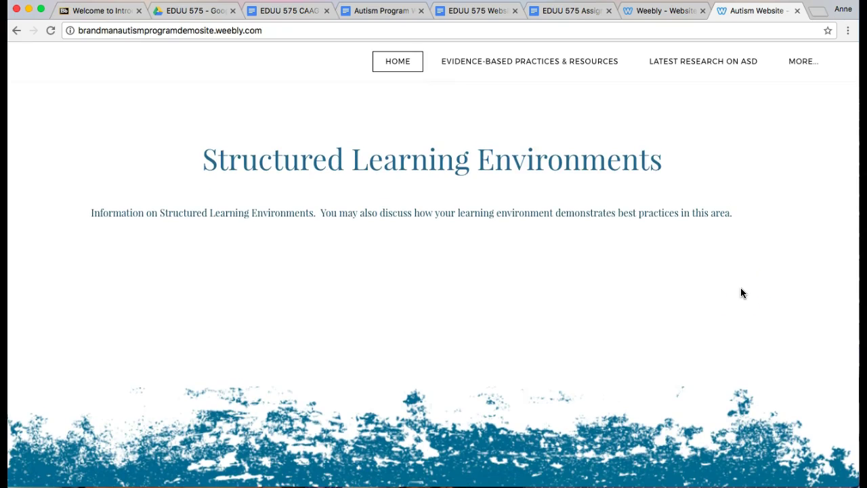
pyautogui.scroll(-4, 741, 293)
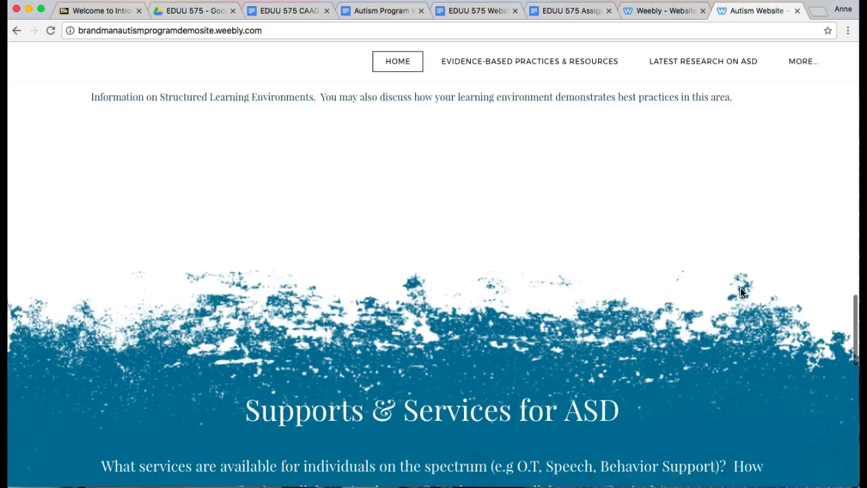
pyautogui.scroll(6, 741, 293)
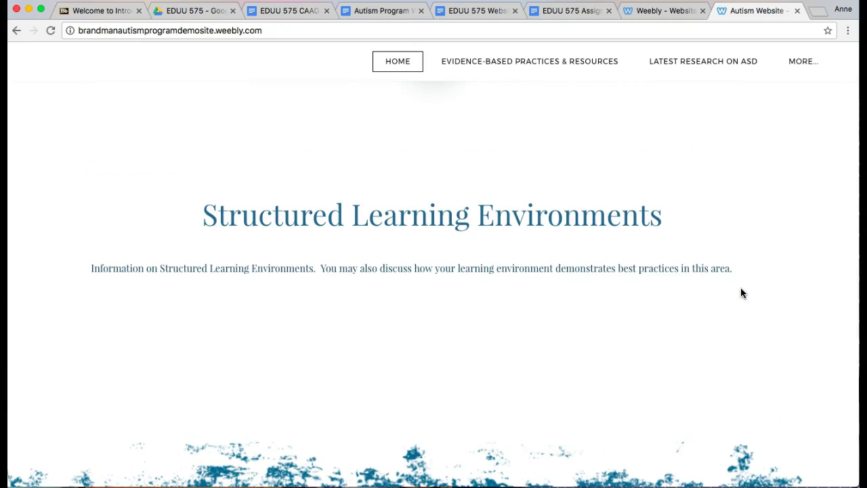
pyautogui.scroll(-2, 740, 292)
pyautogui.scroll(-1, 741, 293)
pyautogui.scroll(3, 741, 292)
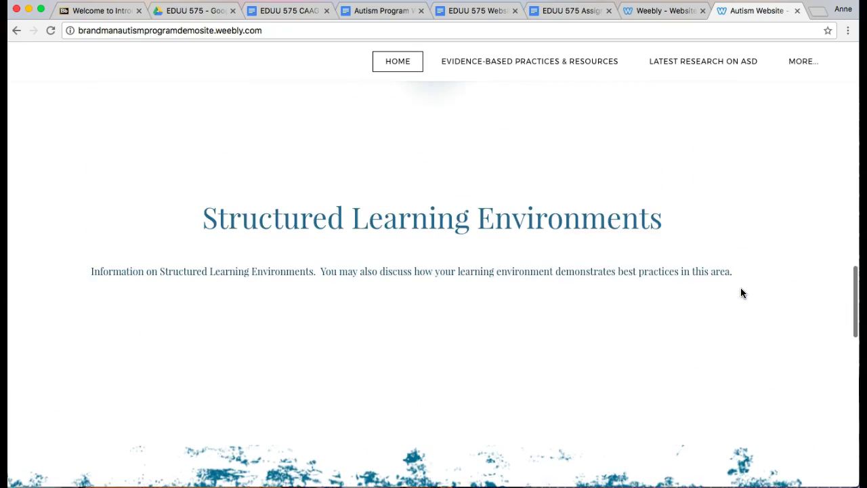
# Review the home page's Supports & Services for ASD section and the badge images under My Expertise in ASD
pyautogui.scroll(-10, 740, 292)
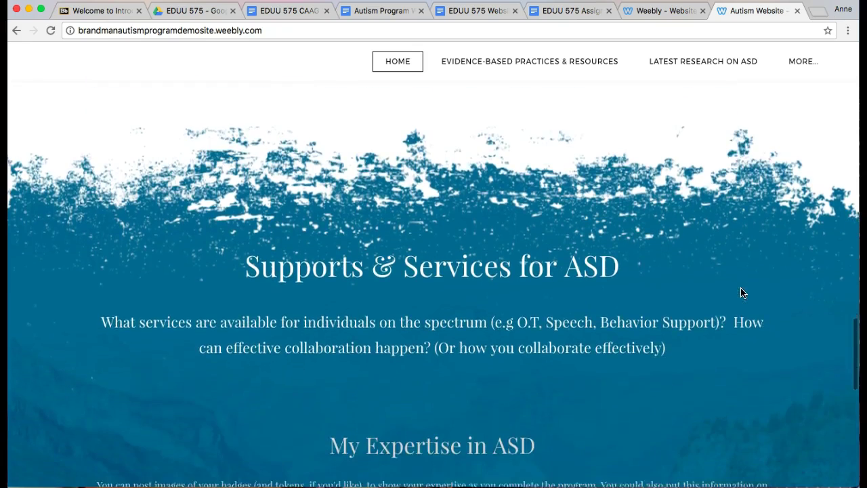
pyautogui.scroll(3, 731, 318)
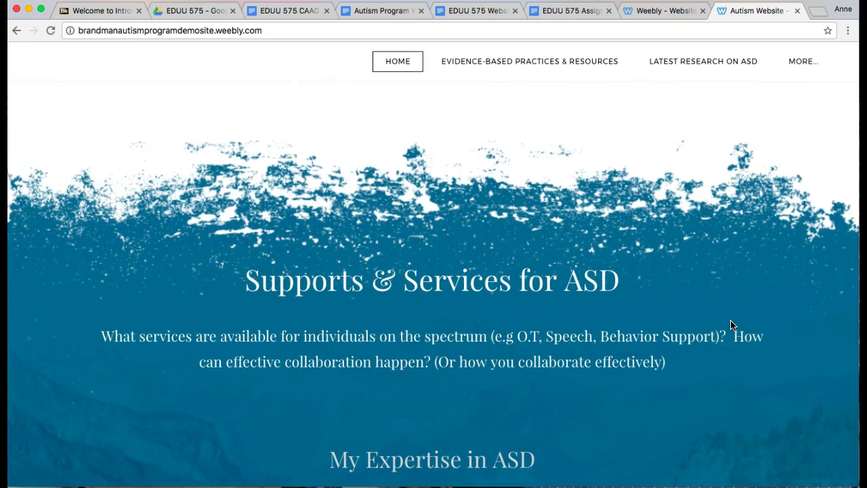
pyautogui.scroll(-9, 730, 325)
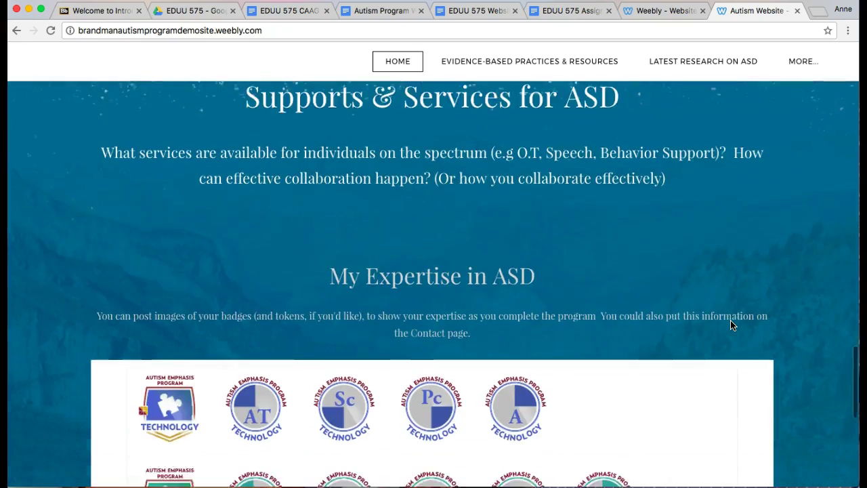
pyautogui.scroll(2, 730, 325)
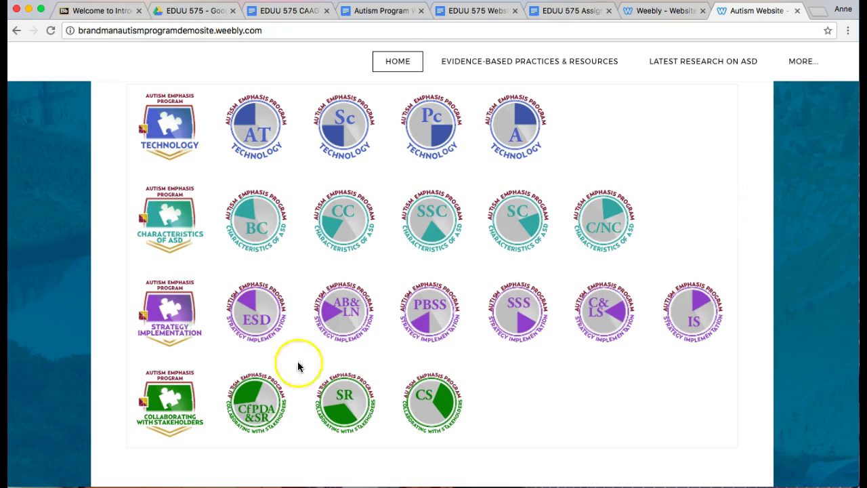
pyautogui.scroll(-5, 709, 271)
# Open the Evidence-Based Practices & Resources page and review its introduction and three strategy columns
pyautogui.scroll(5, 709, 271)
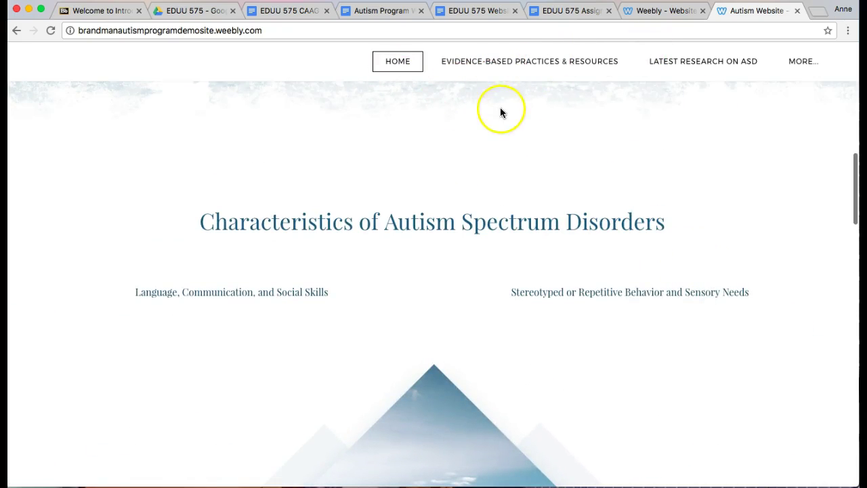
pyautogui.click(539, 61)
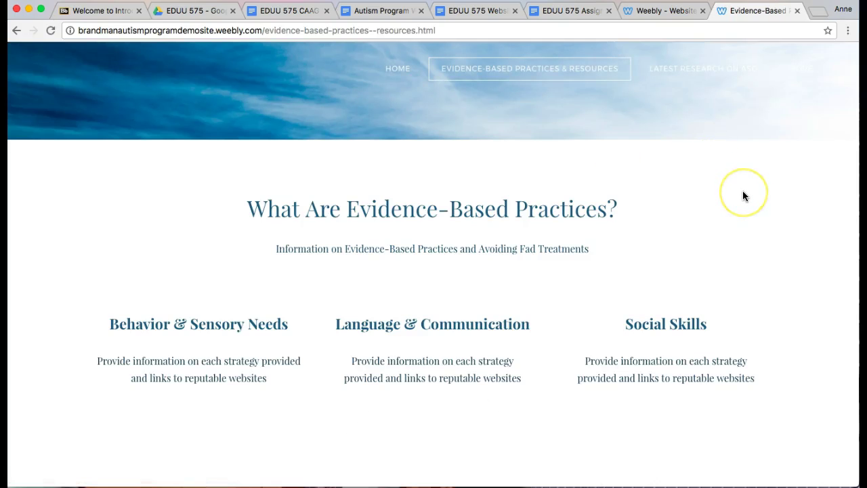
pyautogui.scroll(-1, 743, 196)
pyautogui.click(719, 195)
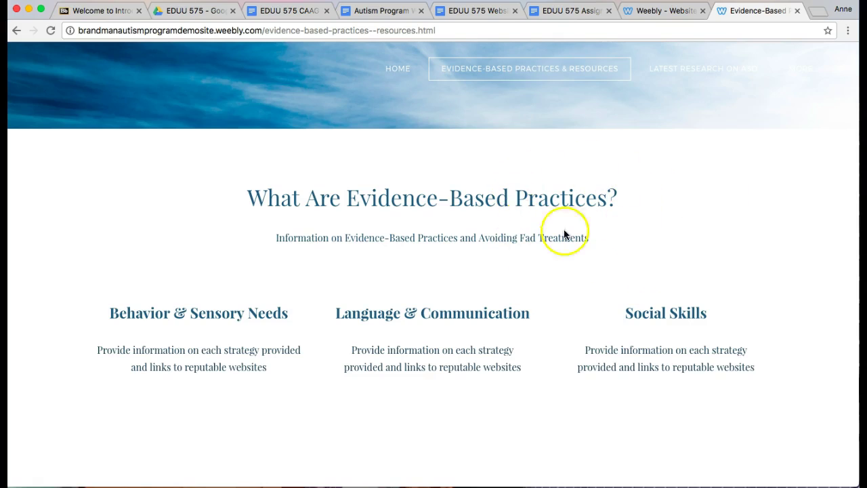
pyautogui.scroll(-5, 726, 218)
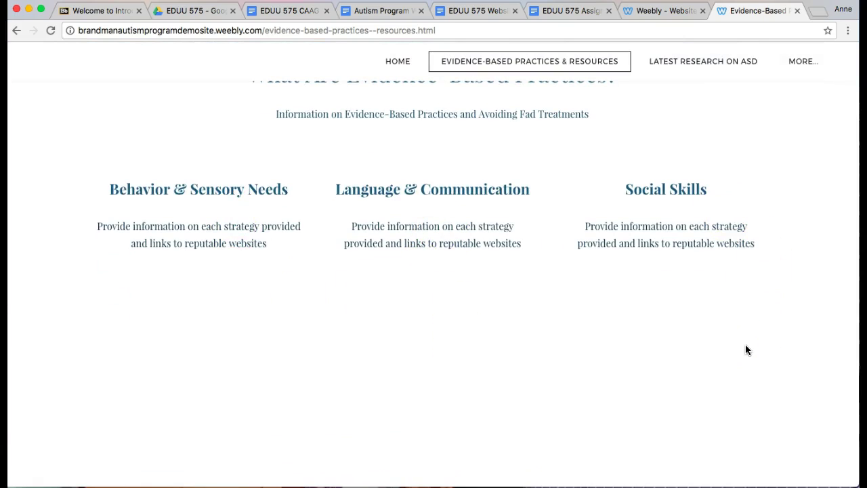
# Review the Behavior & Sensory Needs, Language & Communication, and Social Skills columns along with the evidence-based practices heading above them
pyautogui.scroll(-1, 662, 328)
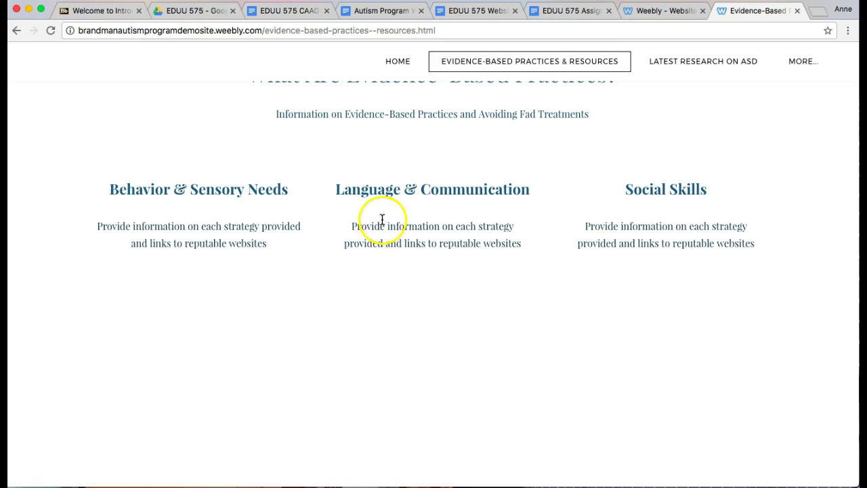
pyautogui.scroll(-1, 406, 236)
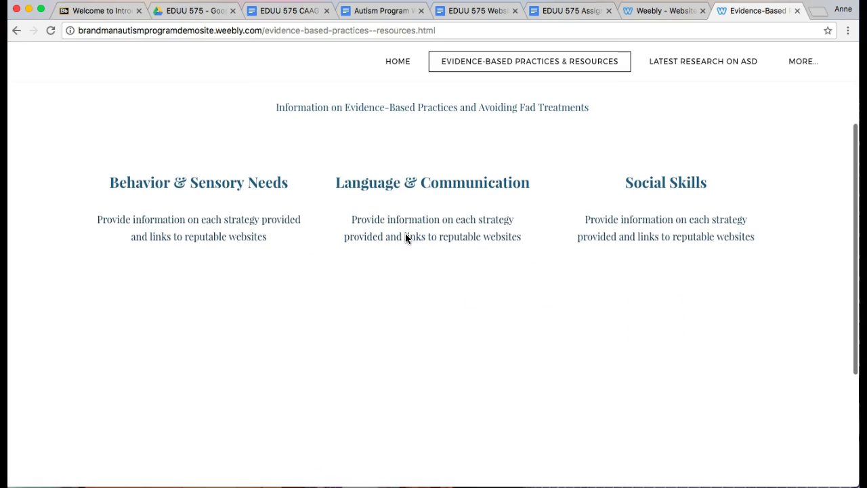
pyautogui.scroll(-1, 405, 237)
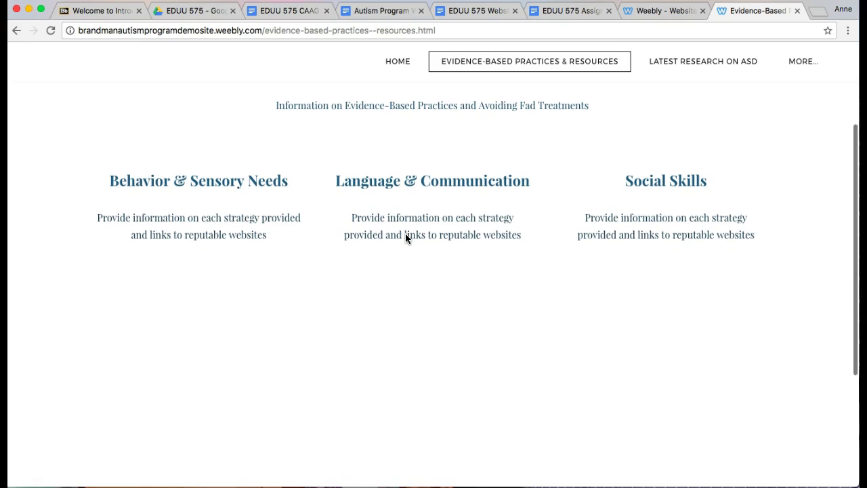
pyautogui.scroll(-3, 422, 301)
pyautogui.scroll(6, 424, 304)
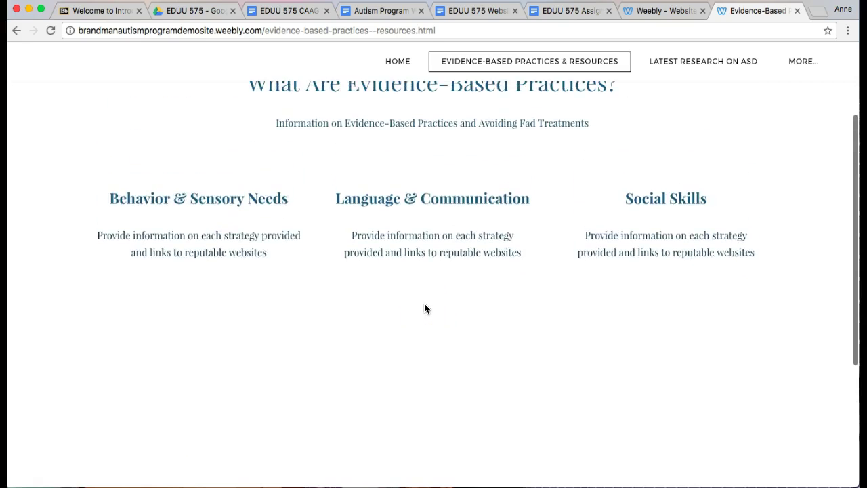
pyautogui.scroll(2, 424, 308)
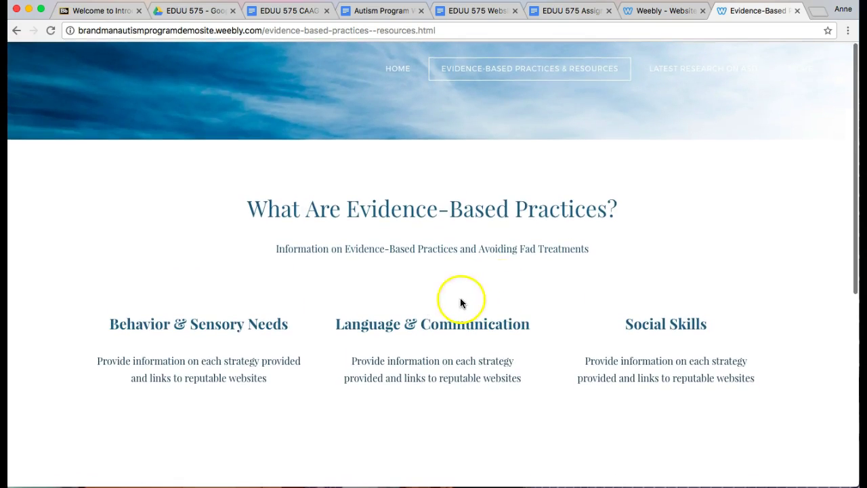
# Open the Latest Research on ASD page and review the blog post on the categories of research covered
pyautogui.click(710, 70)
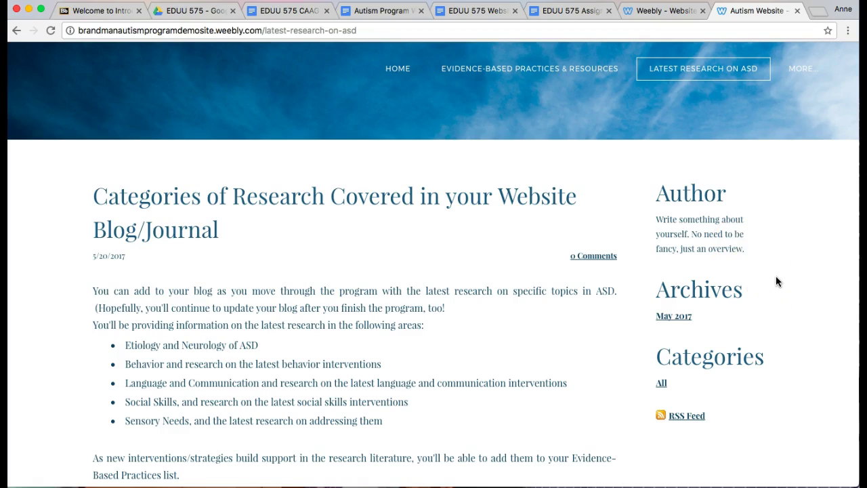
pyautogui.scroll(-1, 775, 276)
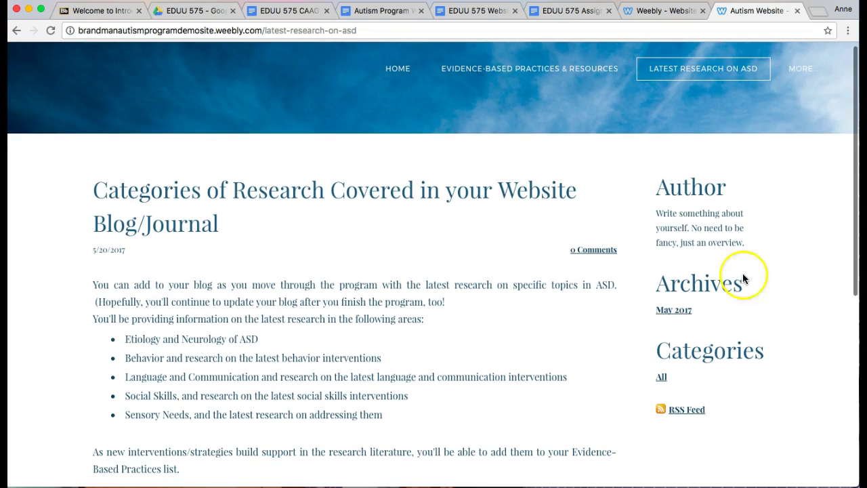
pyautogui.scroll(-1, 452, 314)
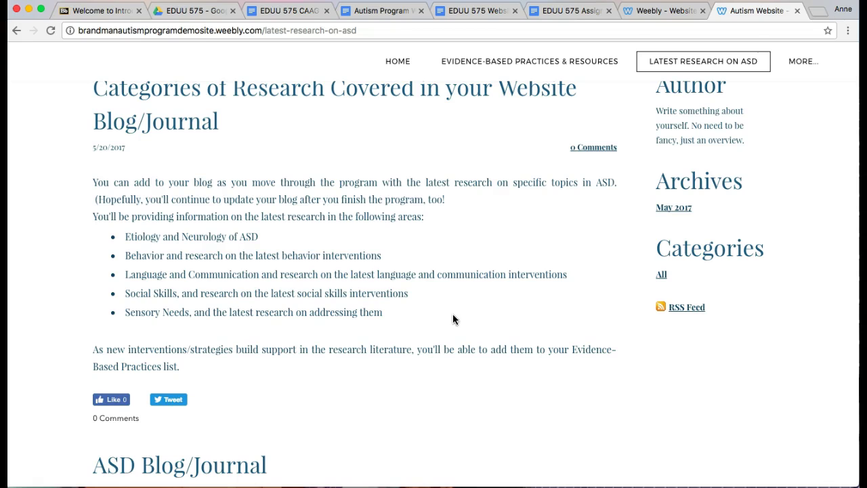
pyautogui.scroll(2, 452, 314)
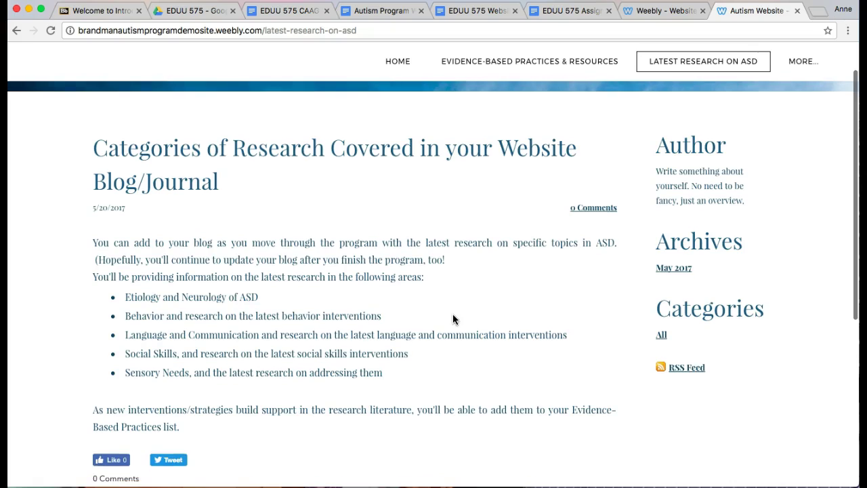
pyautogui.scroll(1, 452, 320)
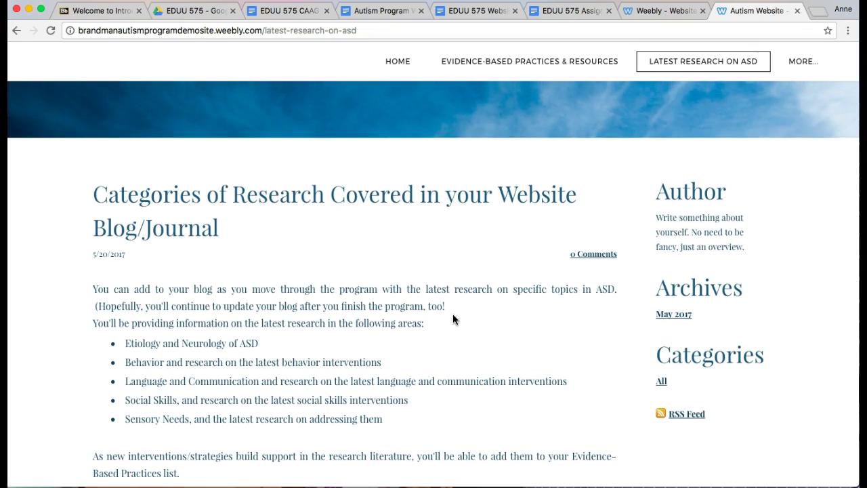
# Compare the older ASD Blog/Journal post with the newer research categories post on the blog page
pyautogui.scroll(-10, 453, 317)
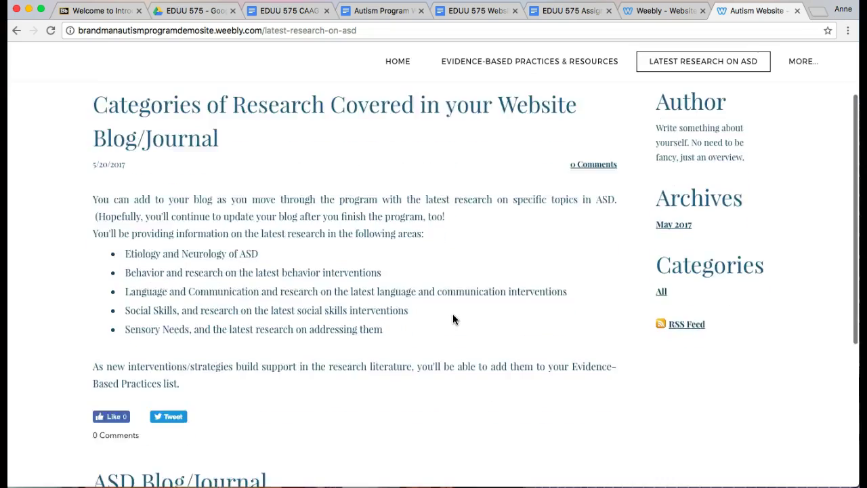
pyautogui.click(452, 311)
pyautogui.scroll(3, 396, 291)
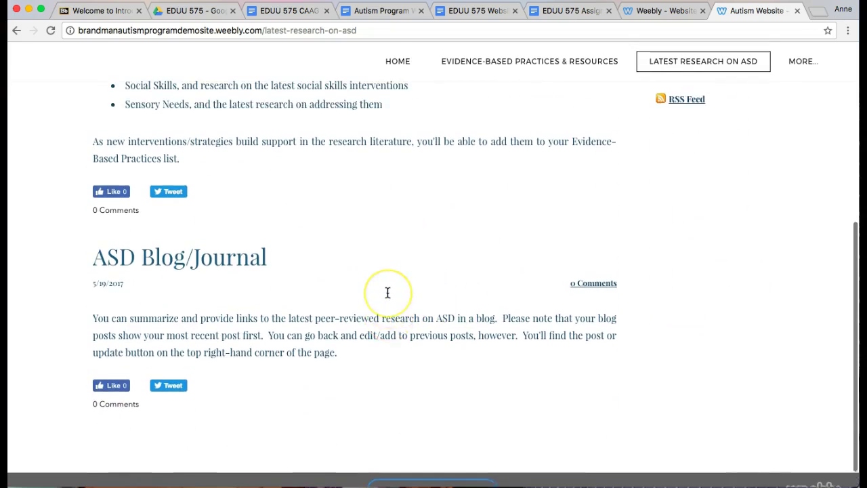
pyautogui.scroll(5, 387, 291)
pyautogui.click(393, 285)
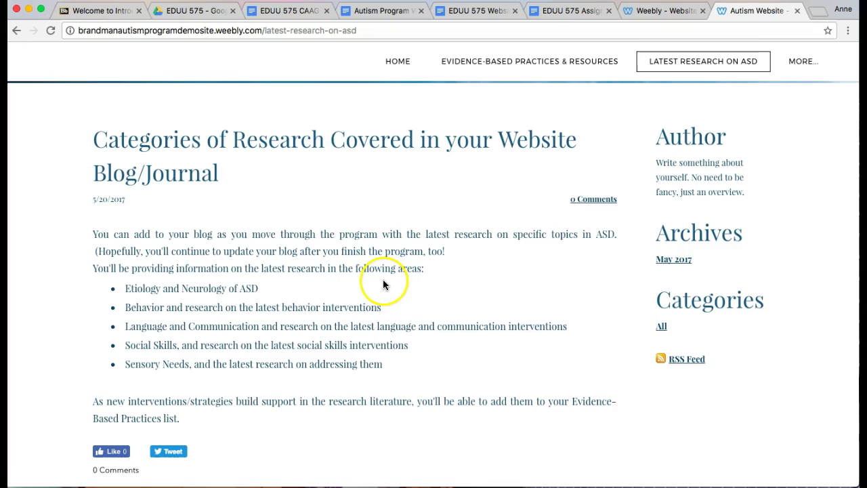
pyautogui.scroll(-3, 523, 269)
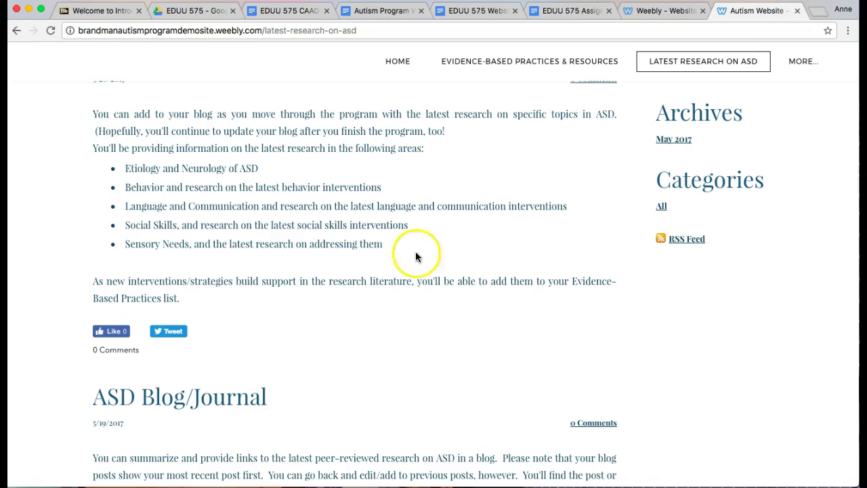
pyautogui.scroll(5, 366, 236)
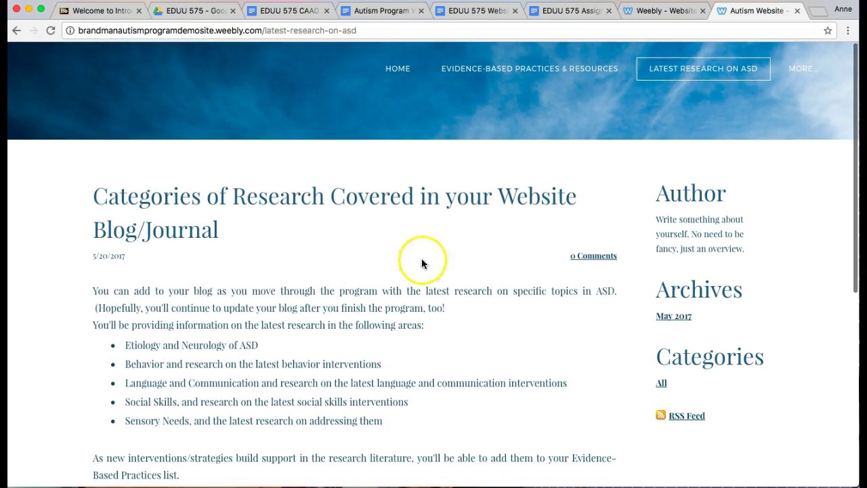
# View the Local & National Support page and the Contact page with its form and map
pyautogui.moveTo(814, 67)
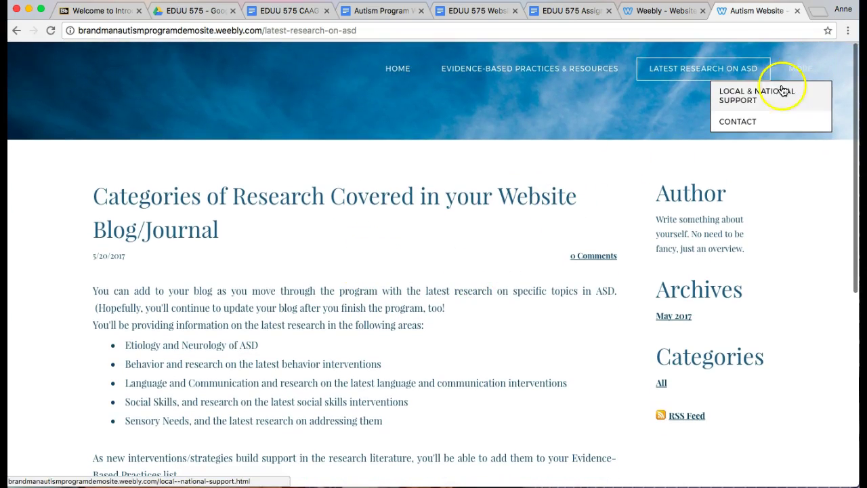
pyautogui.click(776, 92)
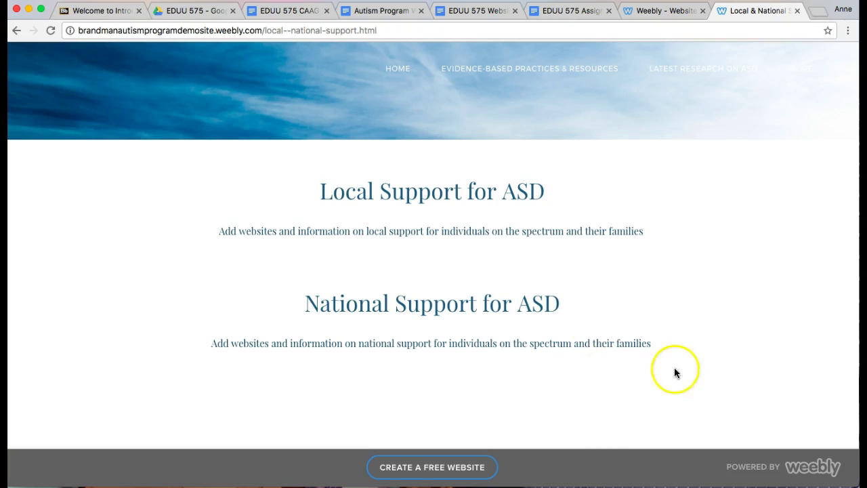
pyautogui.moveTo(797, 74)
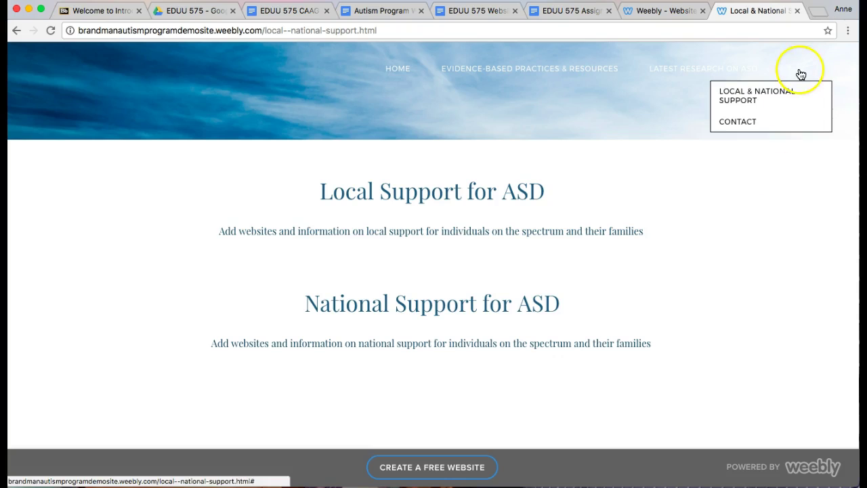
pyautogui.click(749, 122)
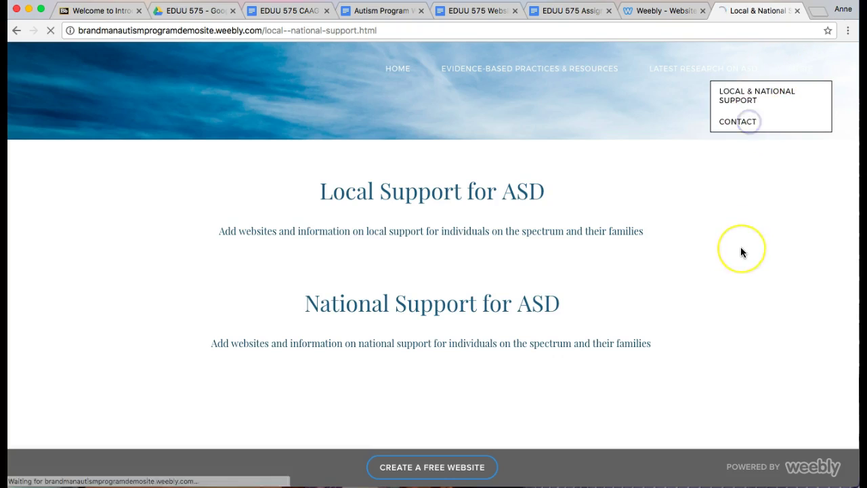
pyautogui.scroll(-3, 740, 252)
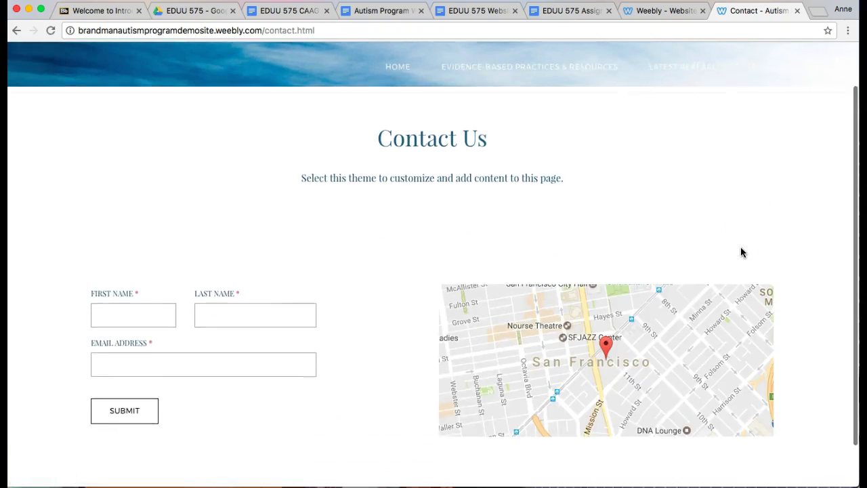
pyautogui.scroll(3, 740, 253)
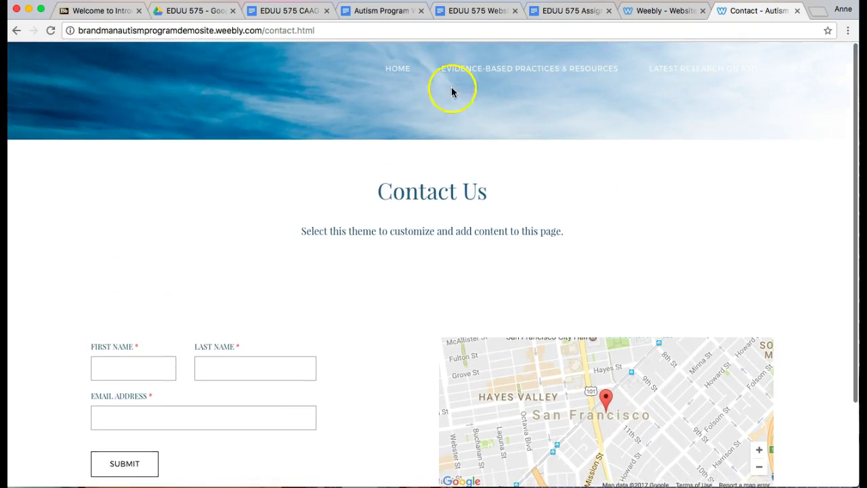
# Return to the demo site's home page and skim its sections from the site introduction to Structured Learning Environments
pyautogui.click(400, 72)
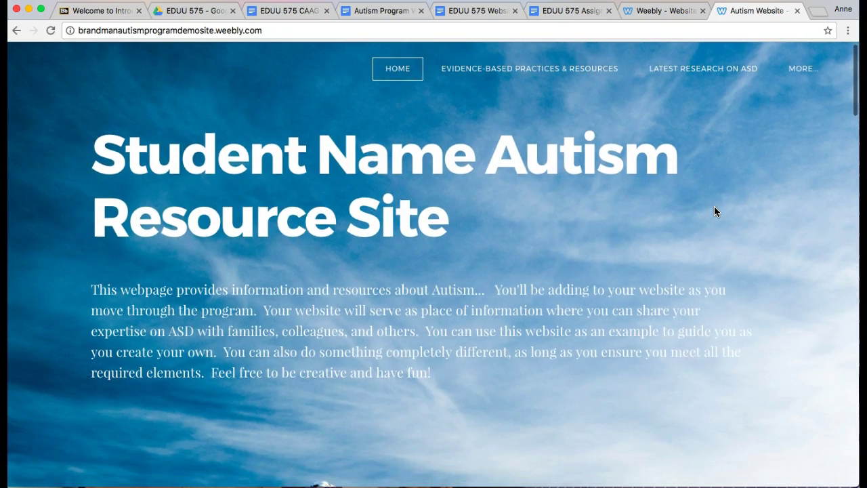
pyautogui.scroll(-1, 713, 212)
pyautogui.scroll(-10, 714, 212)
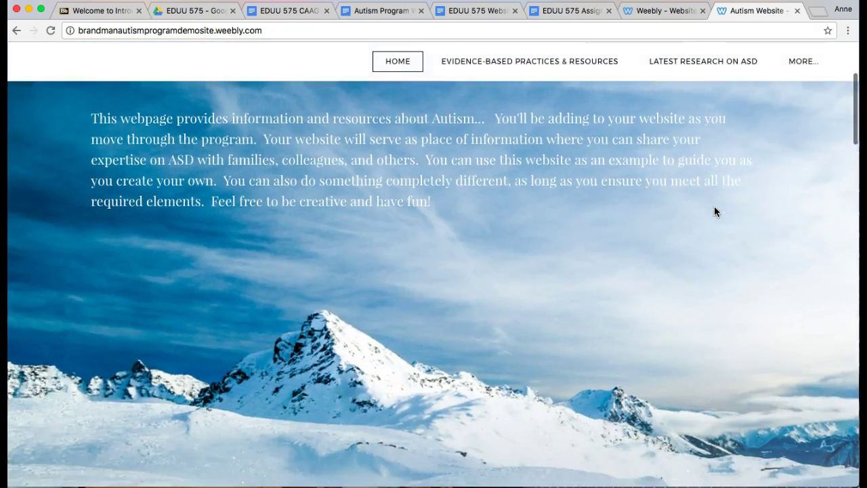
pyautogui.scroll(10, 714, 211)
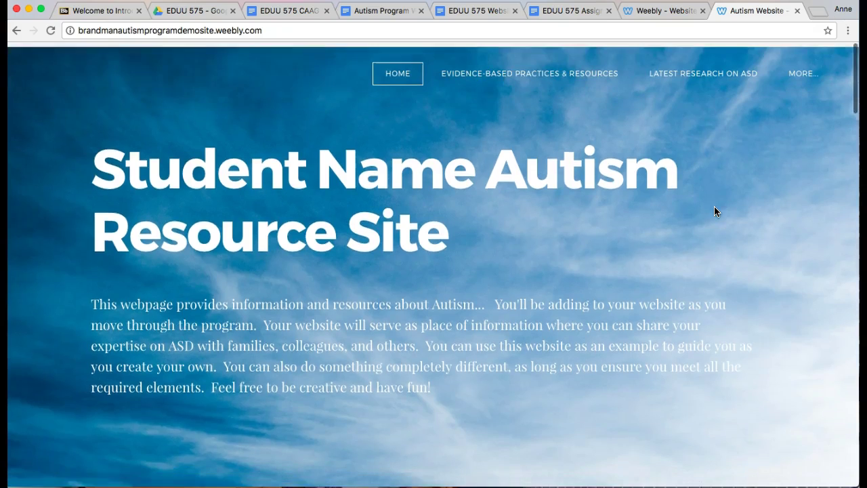
pyautogui.scroll(-4, 729, 254)
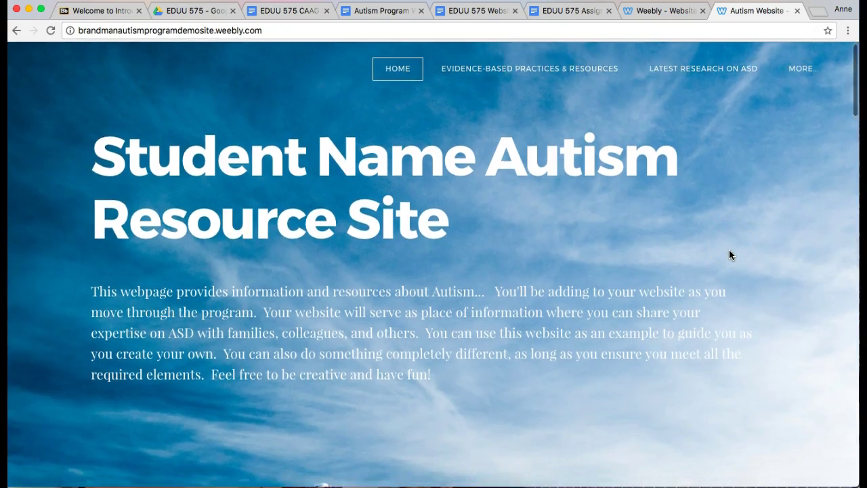
pyautogui.scroll(-8, 730, 255)
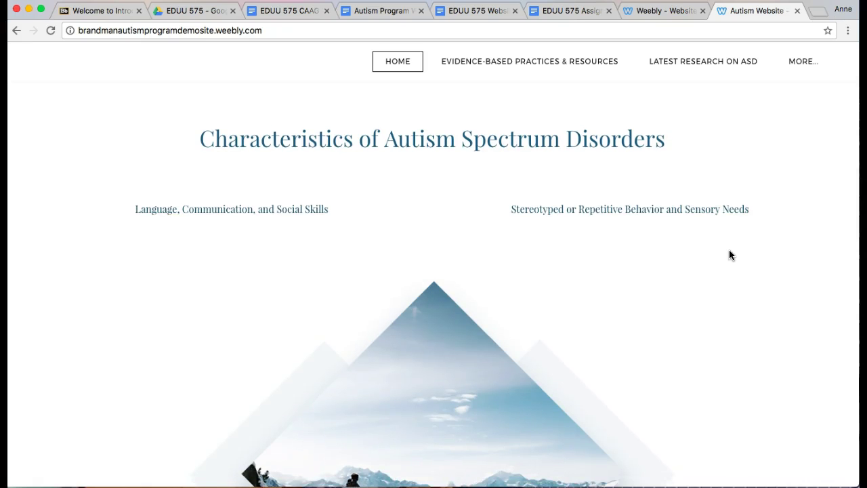
pyautogui.scroll(-10, 730, 254)
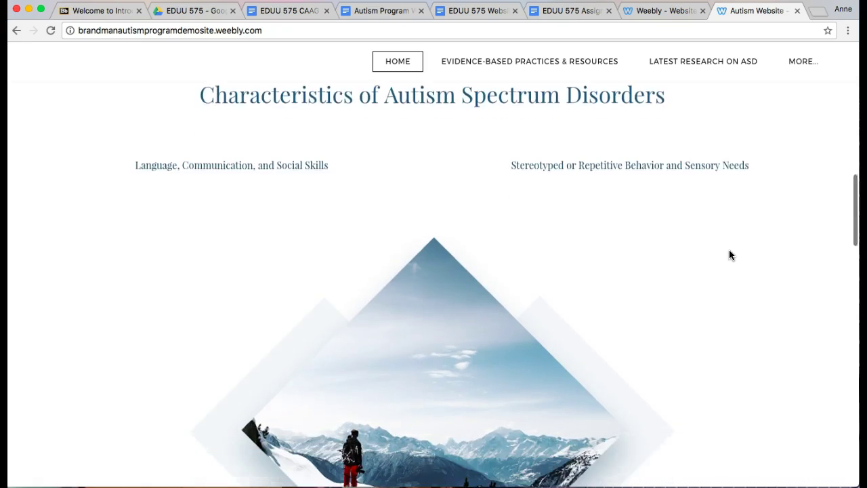
pyautogui.scroll(15, 729, 255)
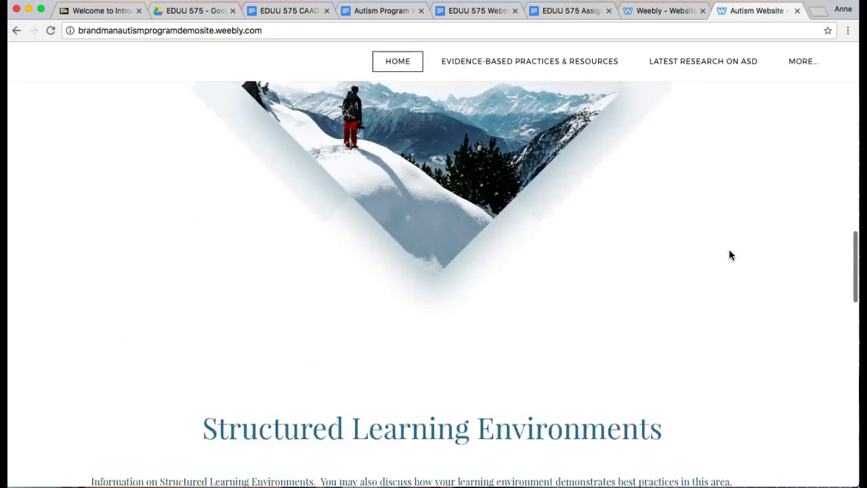
pyautogui.scroll(3, 729, 255)
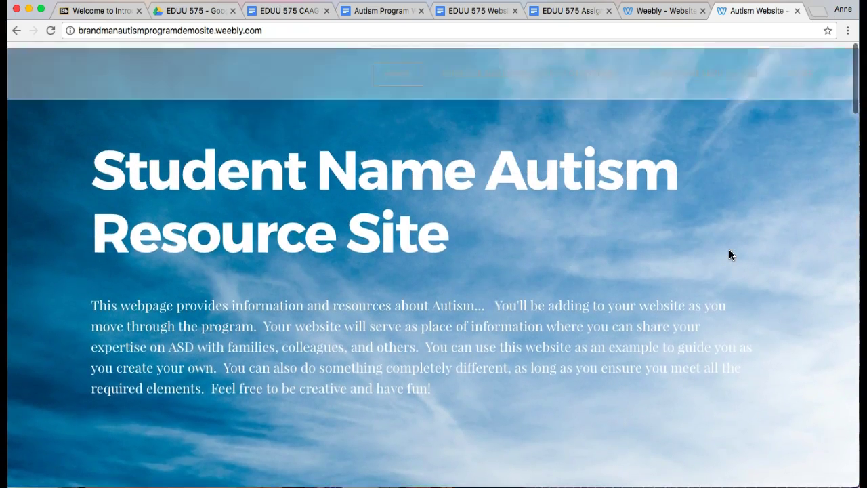